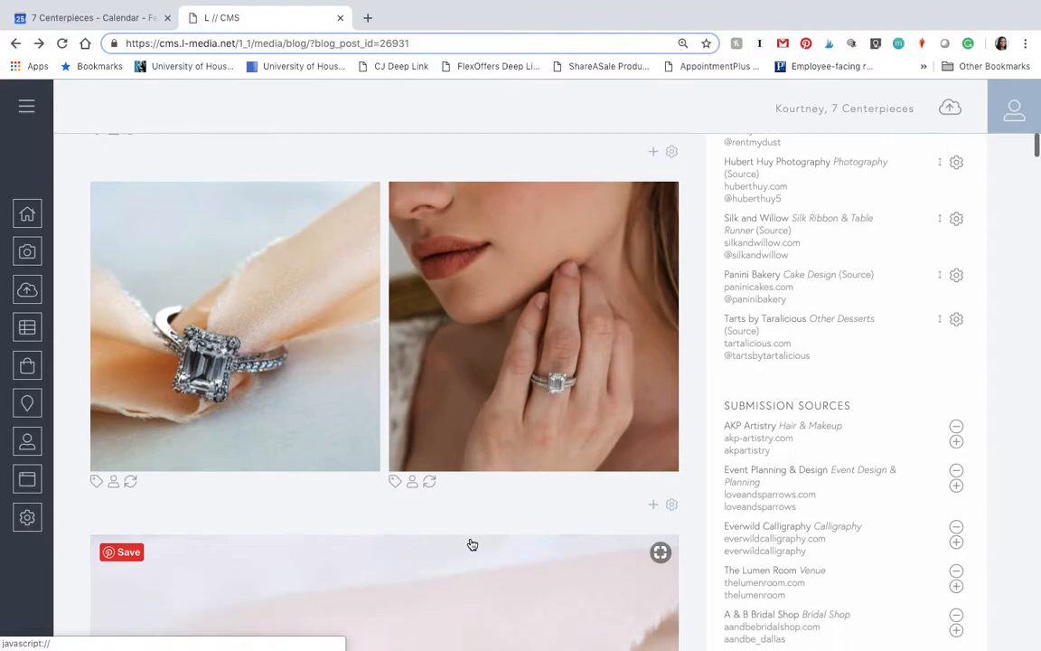
Step: Look through the blog post's photo layout and its listed sources, and return to the start of the post
scroll(472, 544, down, 4)
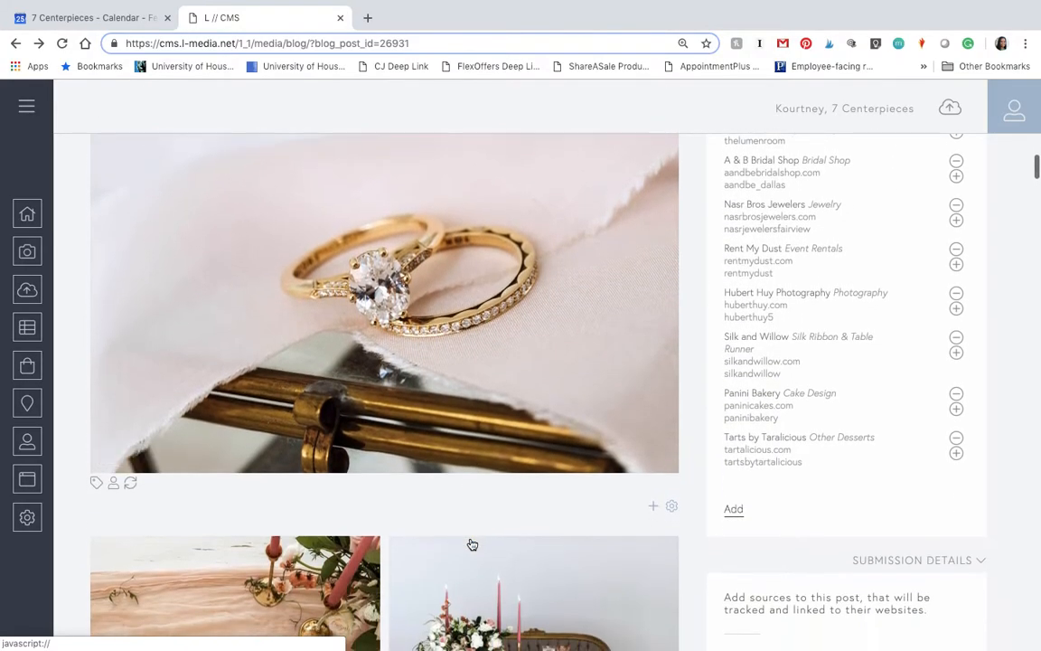
scroll(472, 544, down, 8)
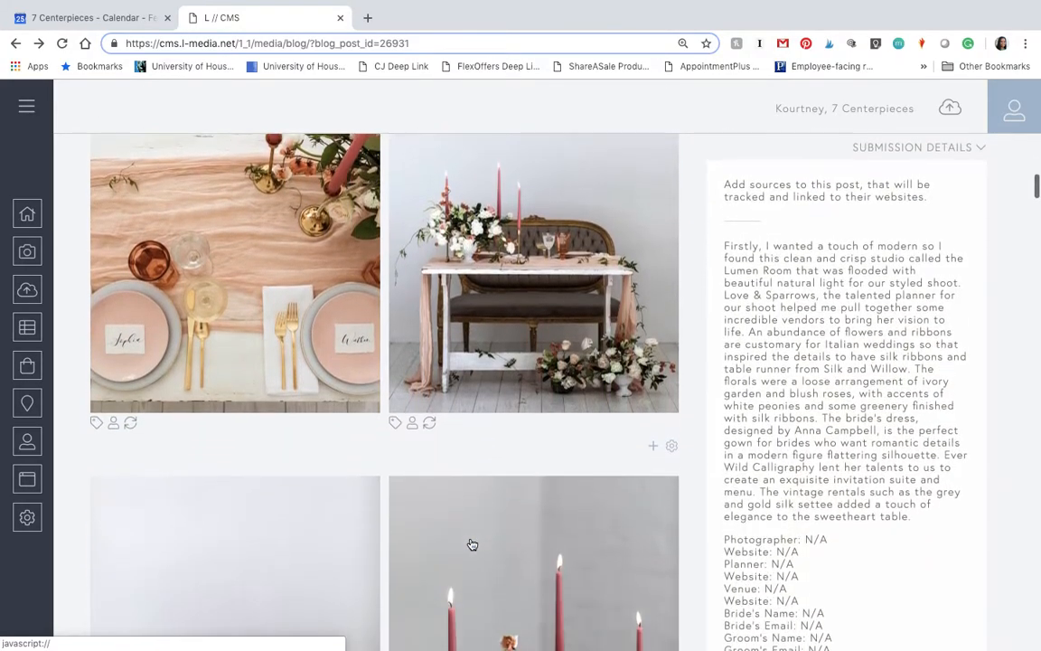
scroll(472, 544, down, 4)
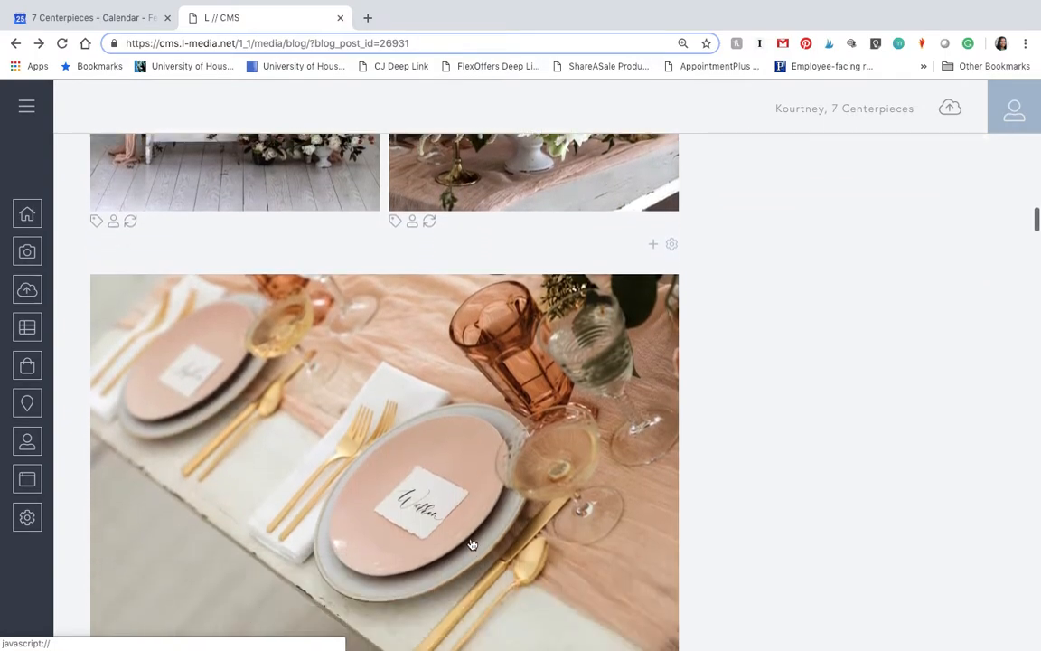
scroll(472, 544, down, 2)
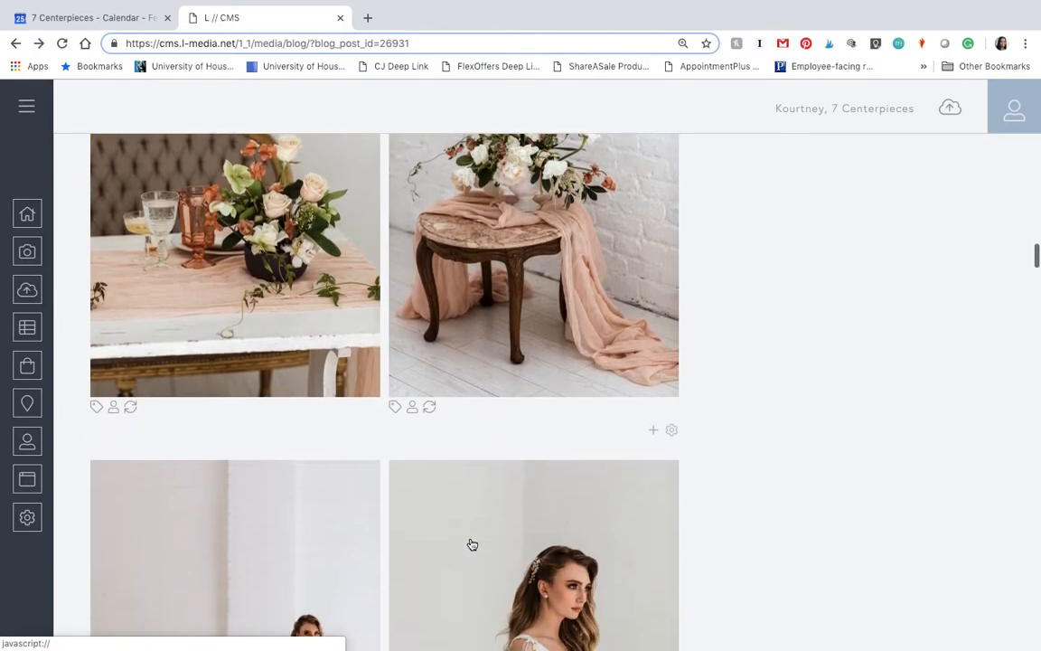
scroll(472, 545, down, 2)
scroll(472, 544, down, 3)
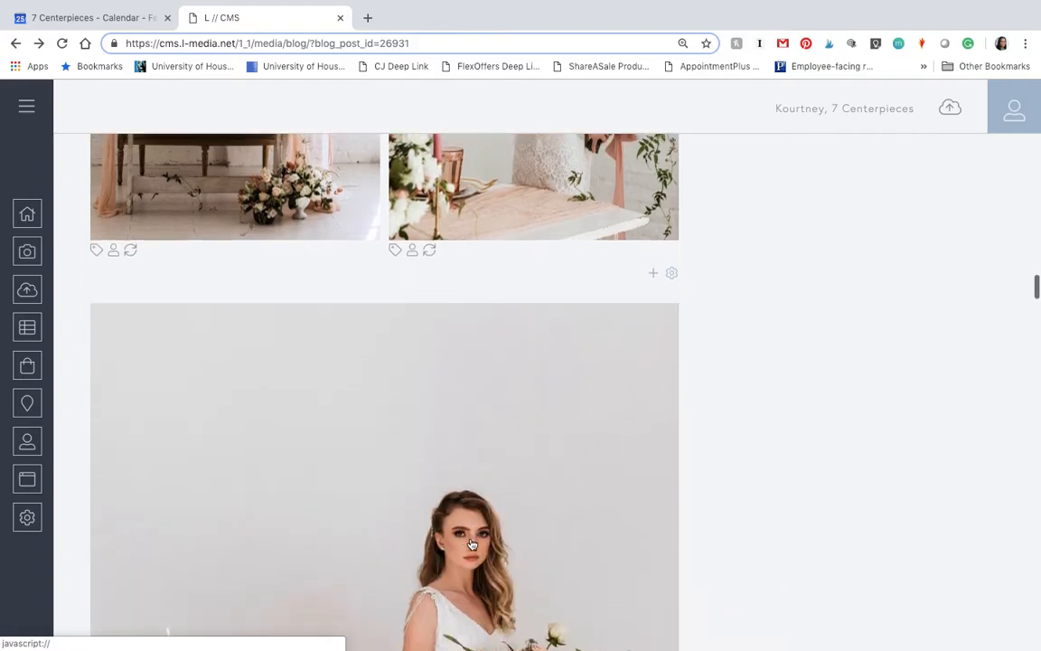
scroll(472, 544, down, 3)
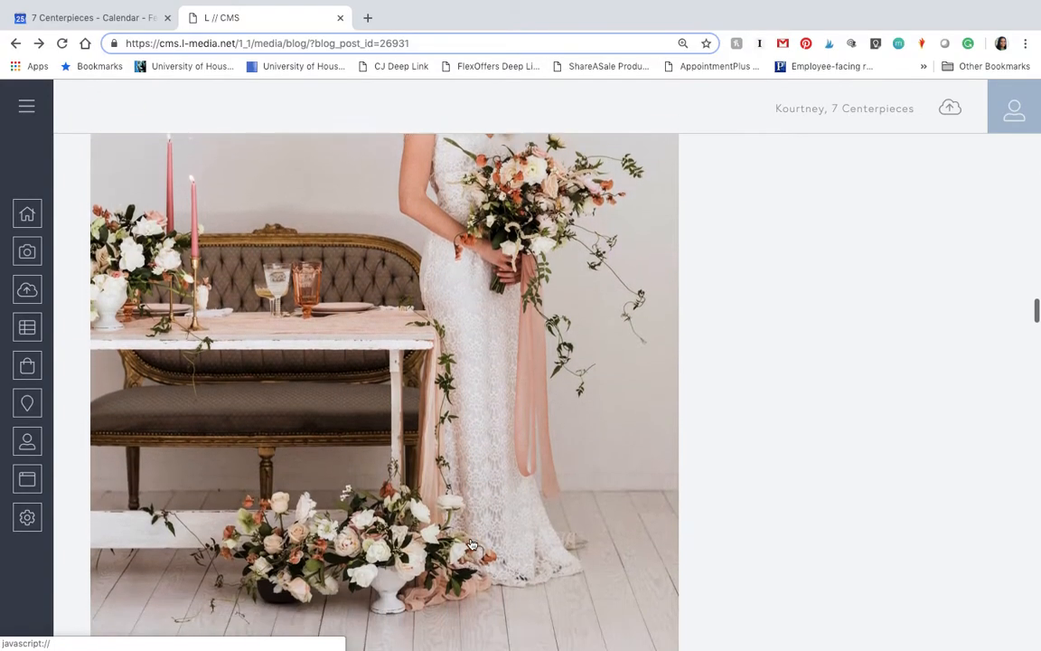
scroll(472, 544, down, 10)
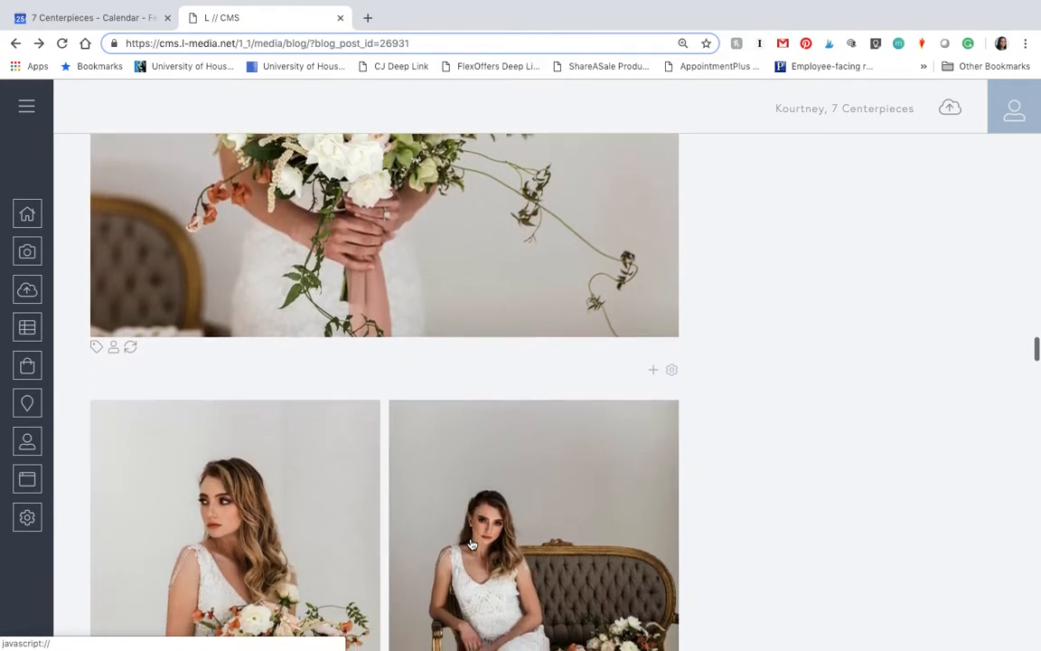
scroll(471, 544, down, 7)
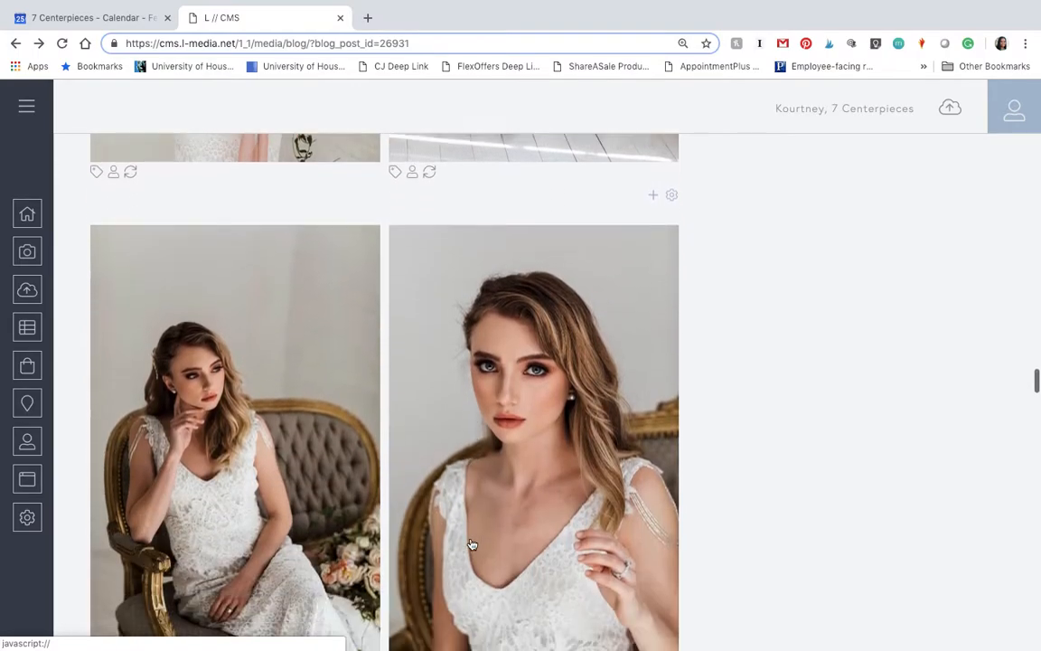
scroll(471, 545, down, 10)
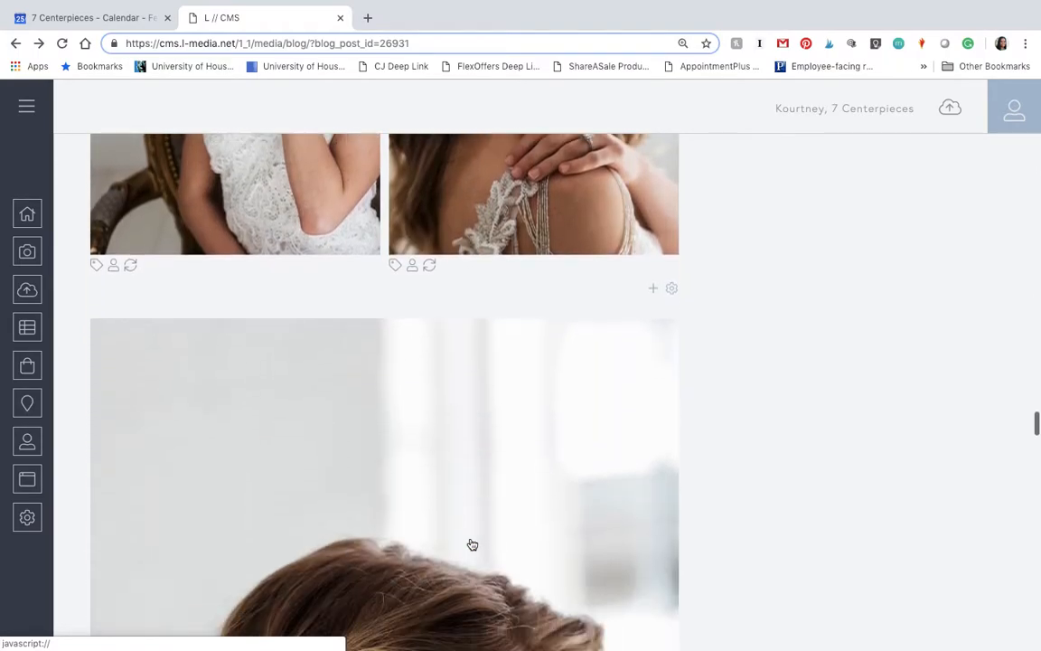
scroll(472, 544, down, 10)
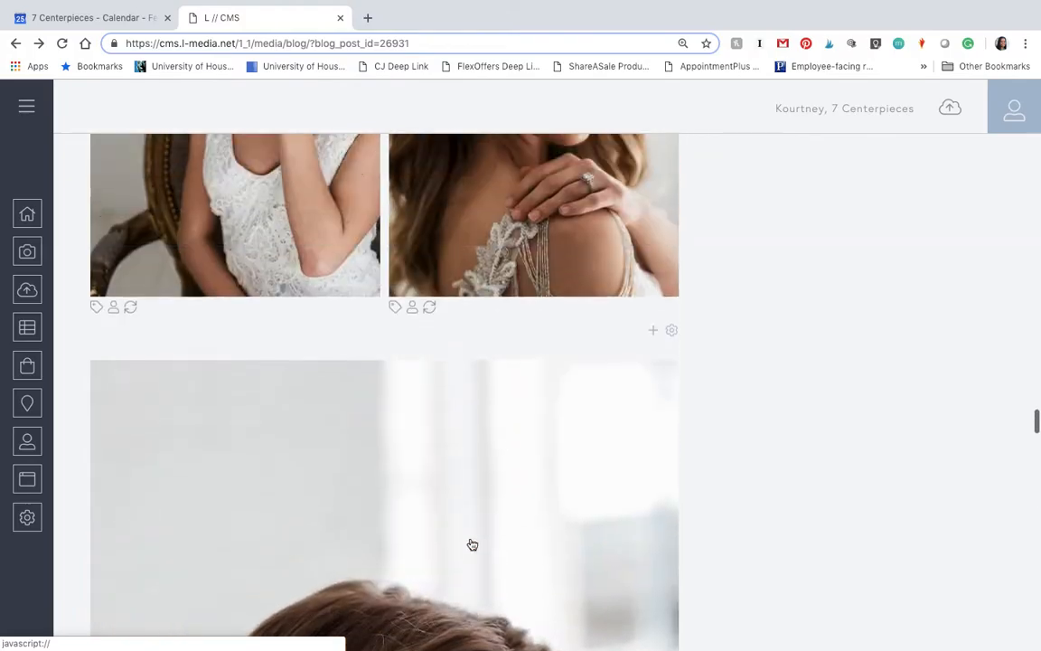
scroll(472, 544, up, 10)
scroll(472, 544, up, 10)
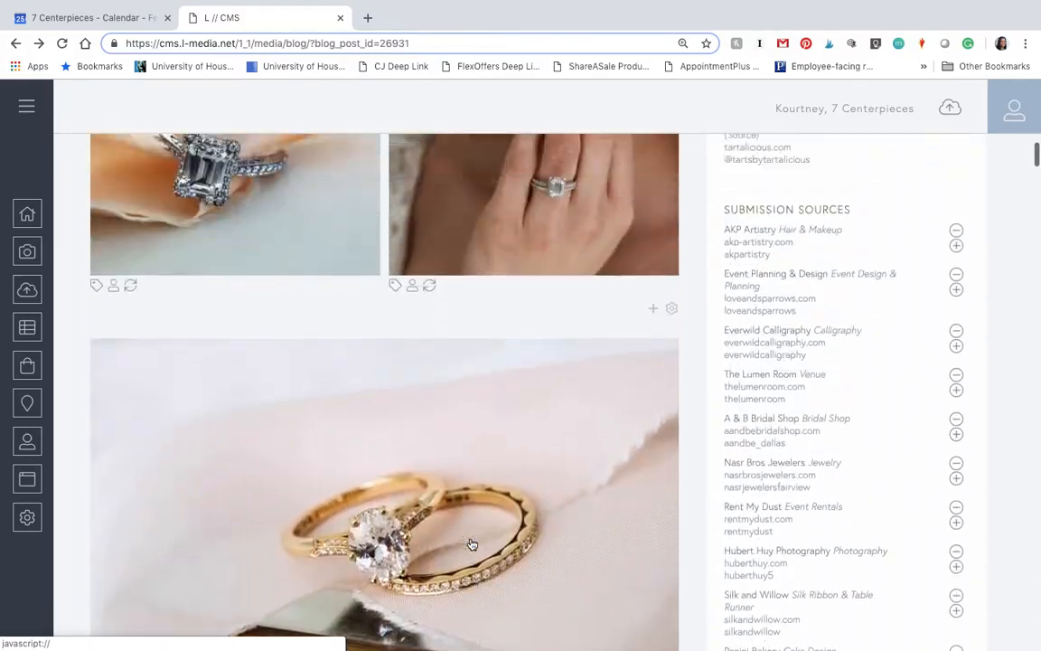
scroll(472, 544, up, 10)
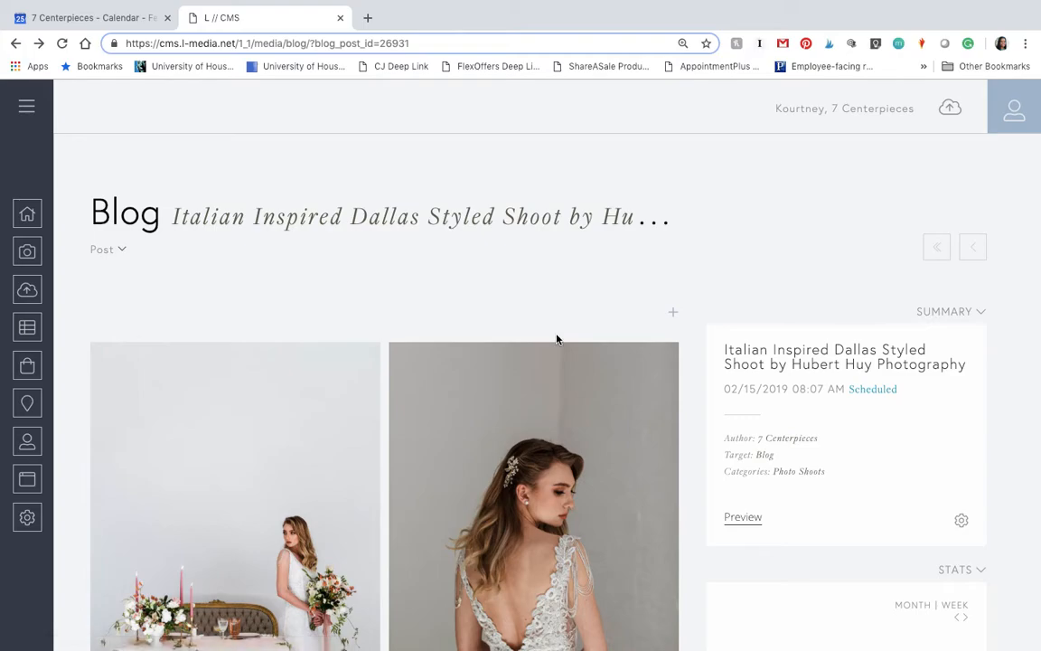
Step: Add a text element above the first photos of the post with the placeholder "[Insert text]" and close the layout settings
click(673, 314)
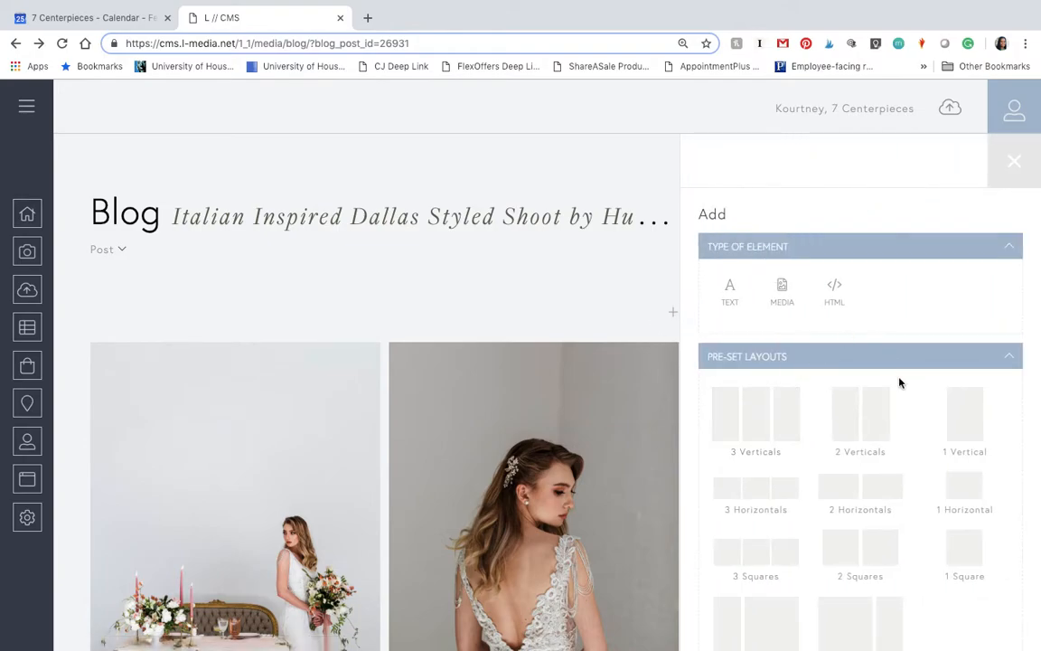
click(730, 299)
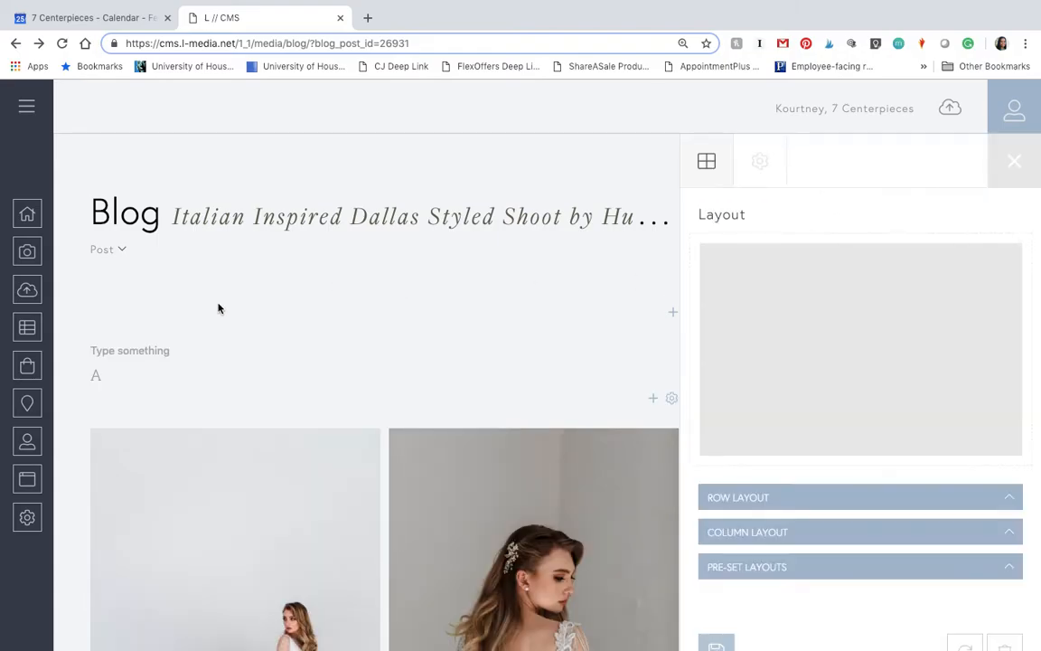
click(98, 351)
text(U)
key(BackSpace)
text(Imse)
key(BackSpace)
key(BackSpace)
key(BackSpace)
text(nsert y)
text(ex)
click(112, 377)
click(1016, 167)
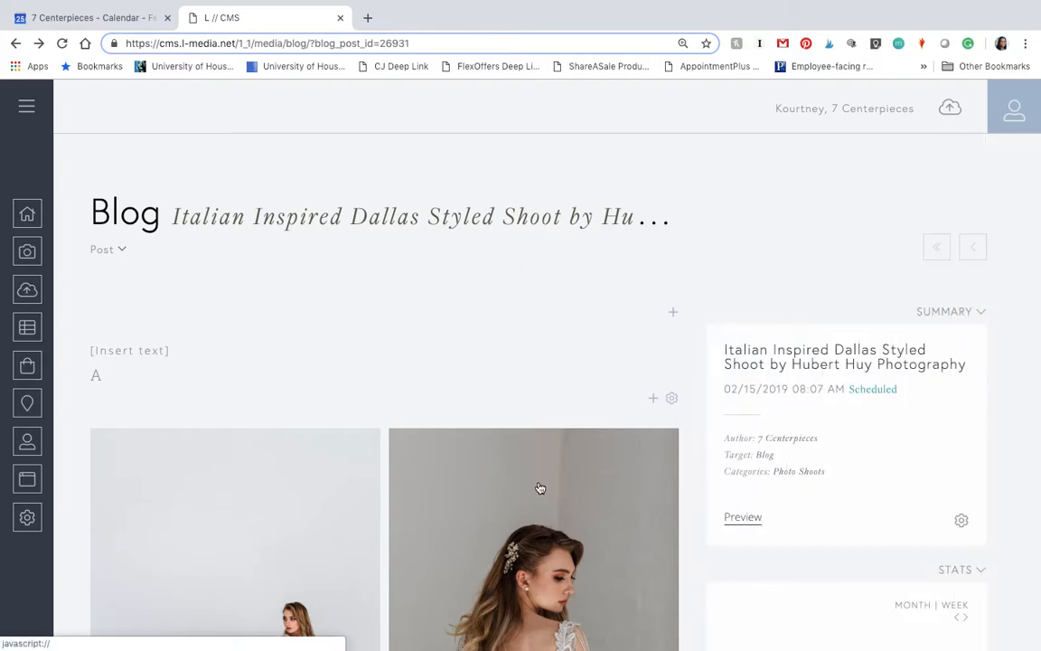
Step: Copy the descriptive paragraph starting "Firstly, I wanted a touch of modern" from the post's submission details
scroll(539, 488, down, 2)
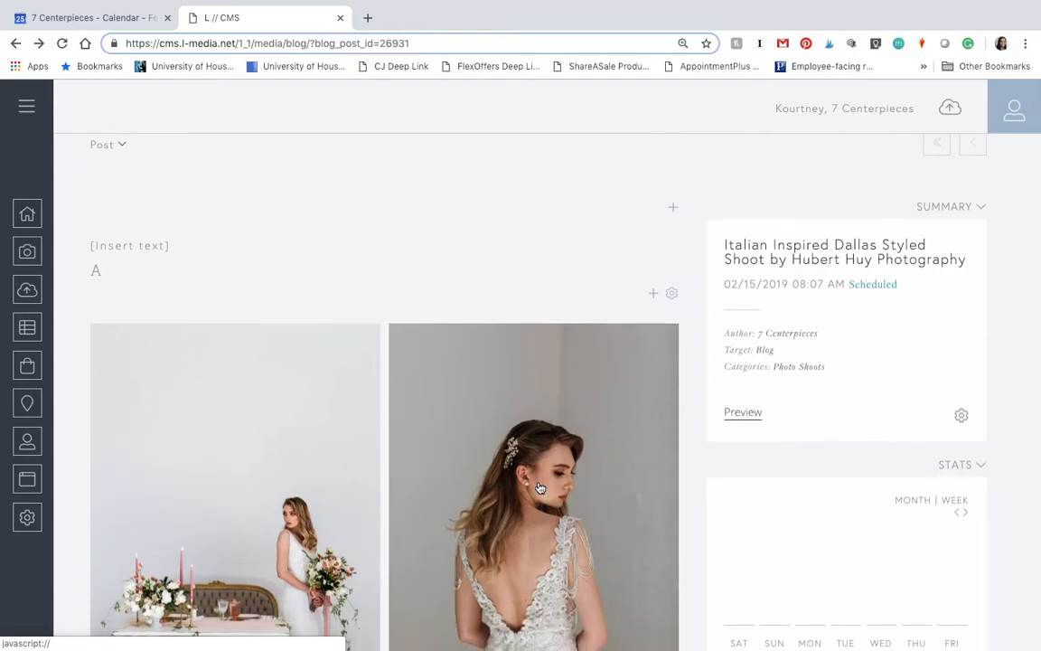
scroll(539, 488, down, 5)
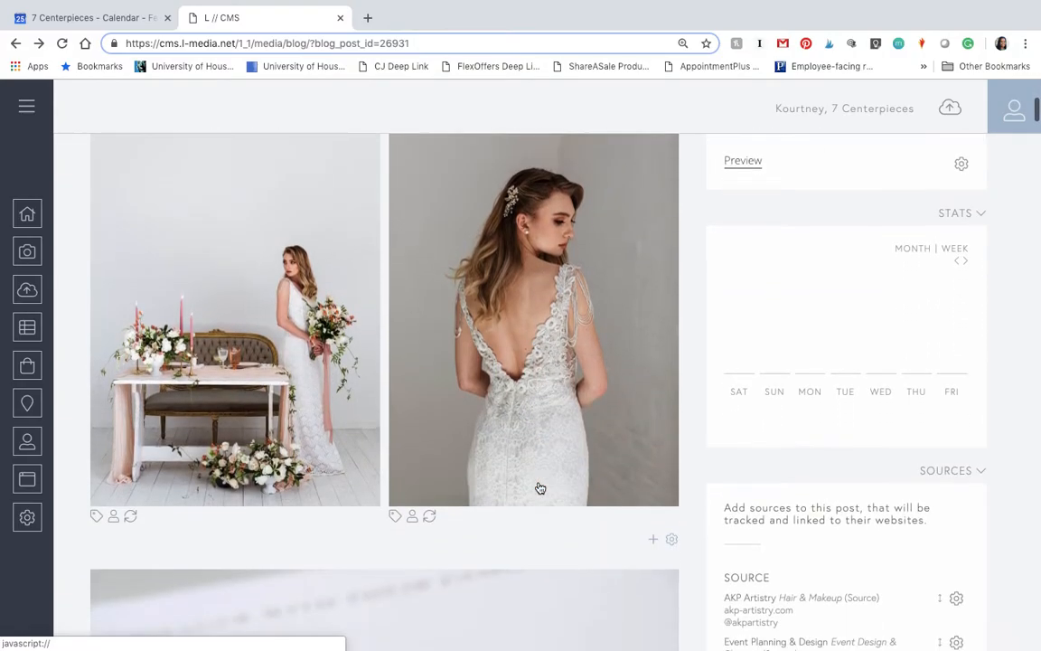
scroll(540, 488, down, 9)
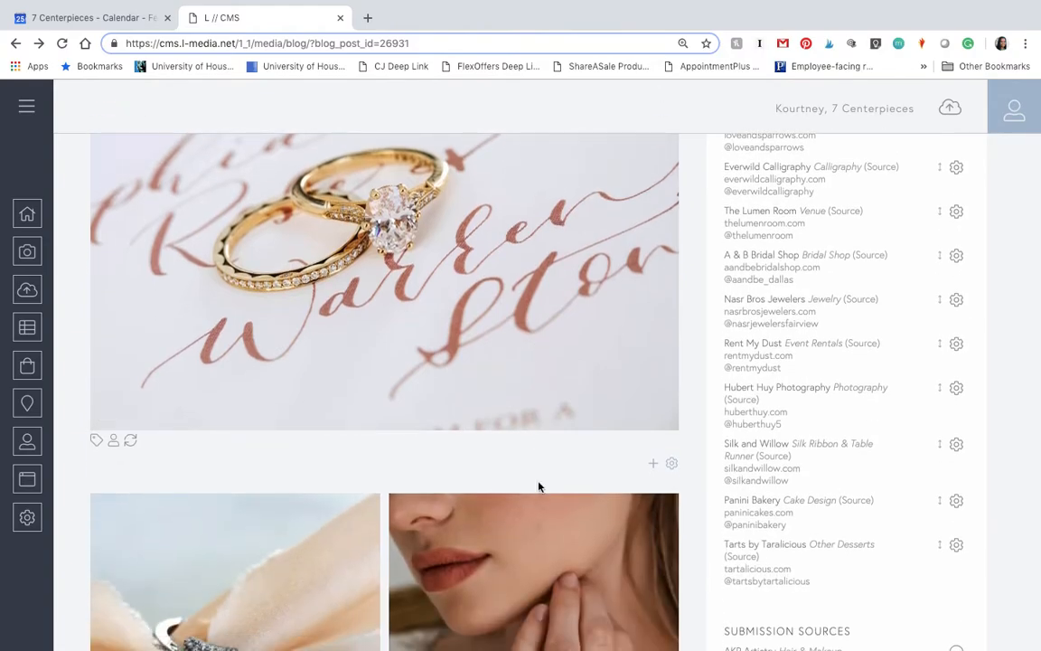
scroll(539, 487, down, 4)
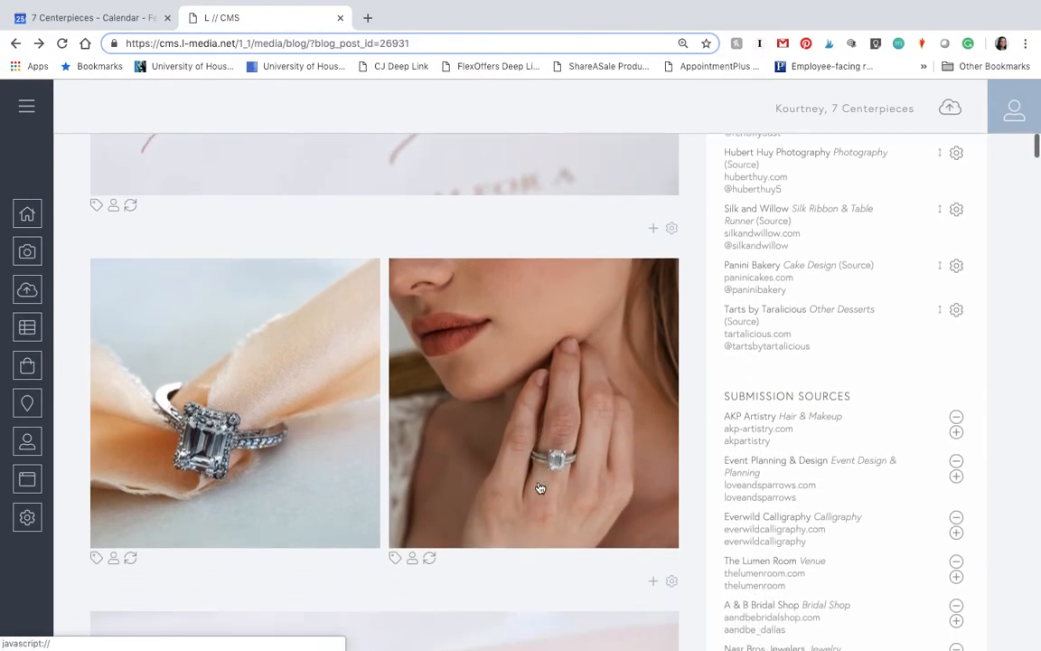
scroll(540, 488, down, 3)
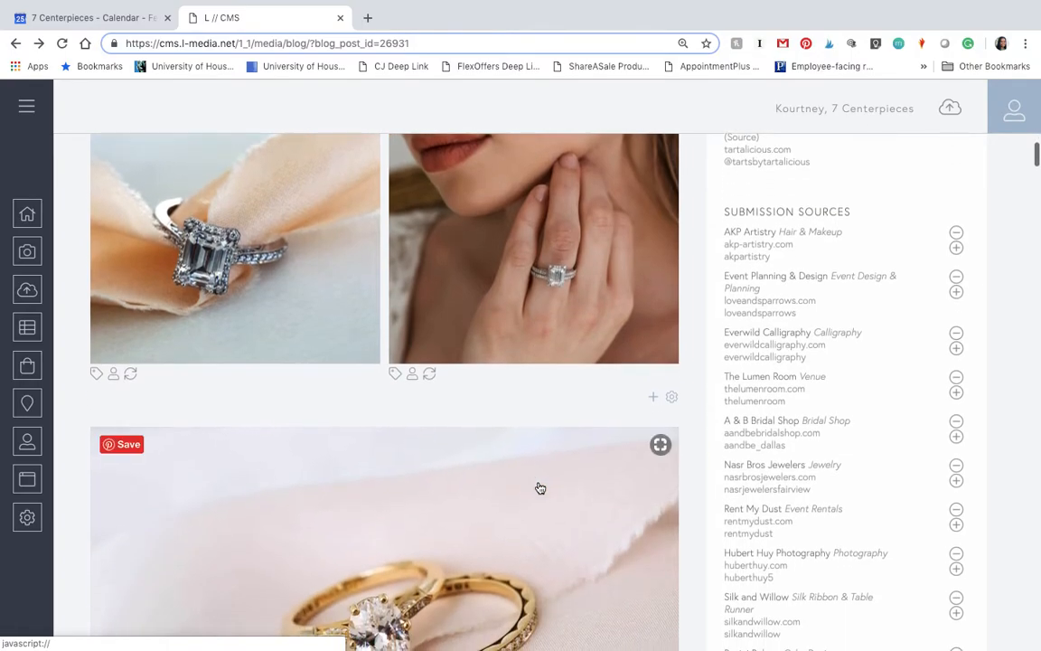
scroll(540, 488, down, 4)
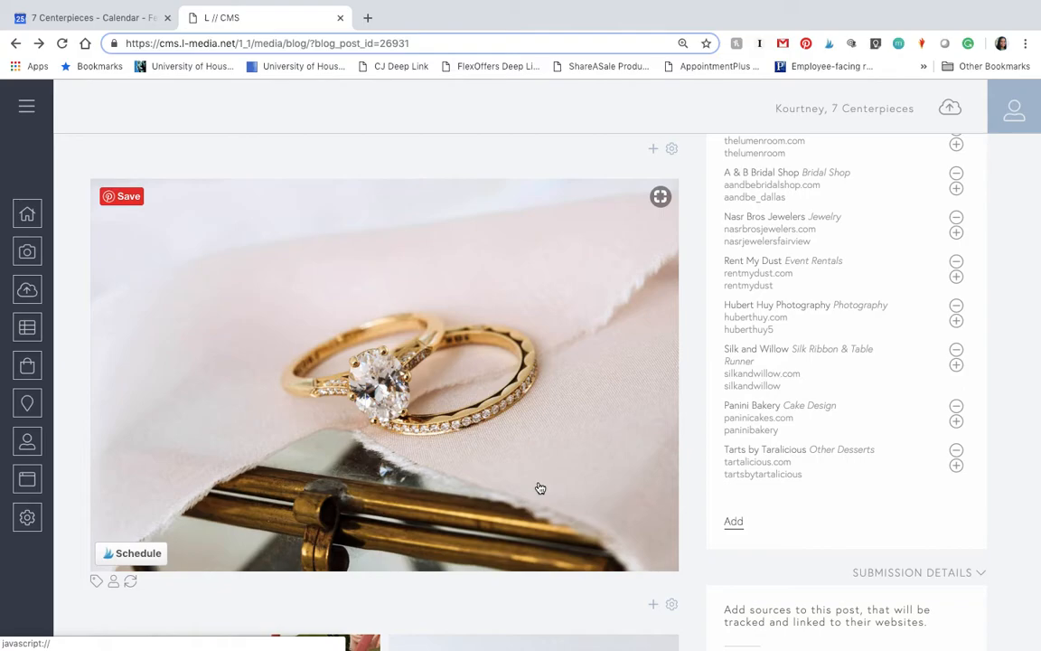
scroll(540, 488, down, 3)
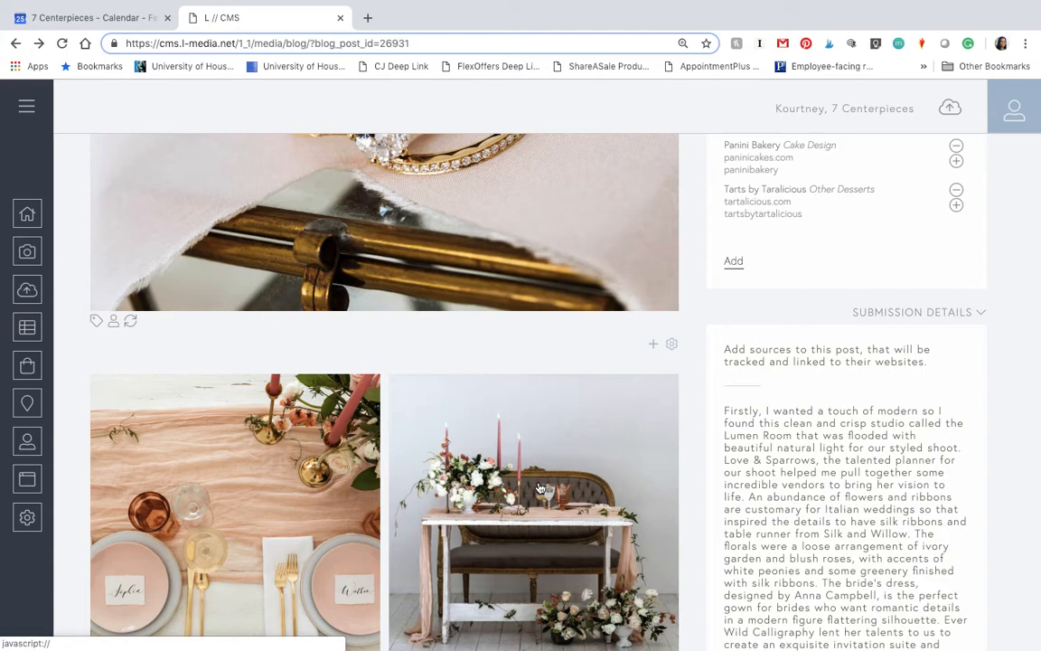
scroll(539, 488, down, 2)
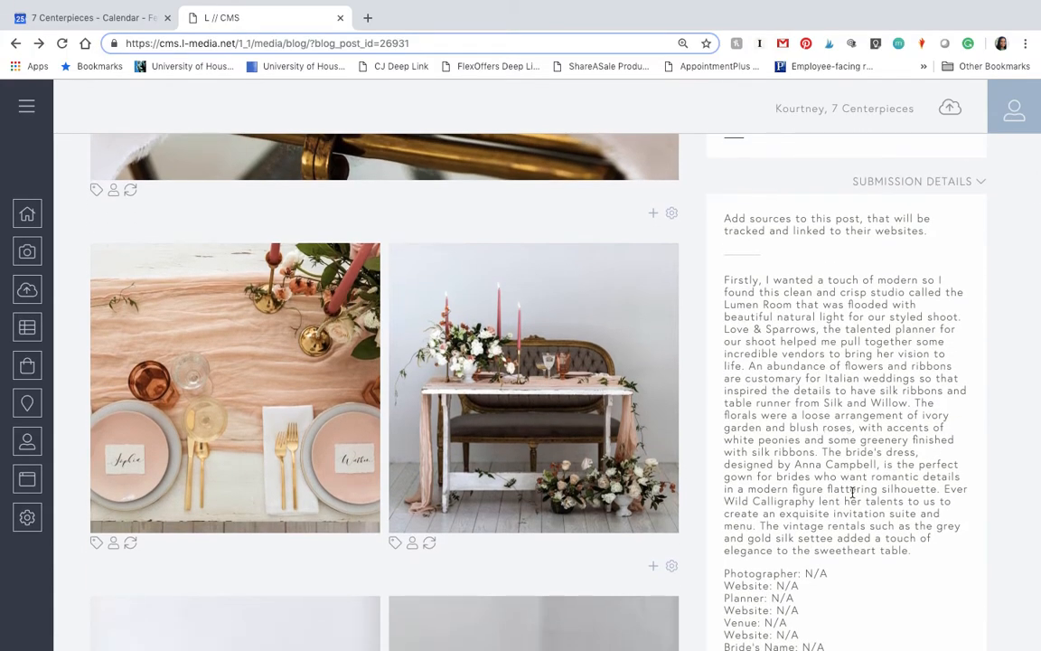
scroll(854, 499, down, 2)
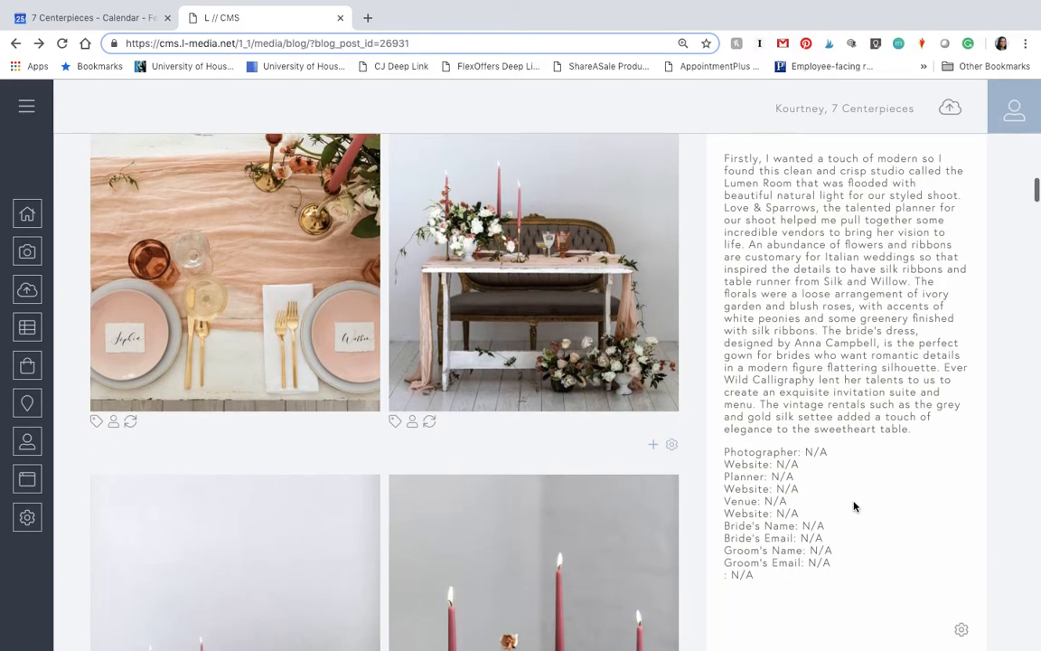
scroll(854, 506, down, 2)
scroll(853, 506, down, 1)
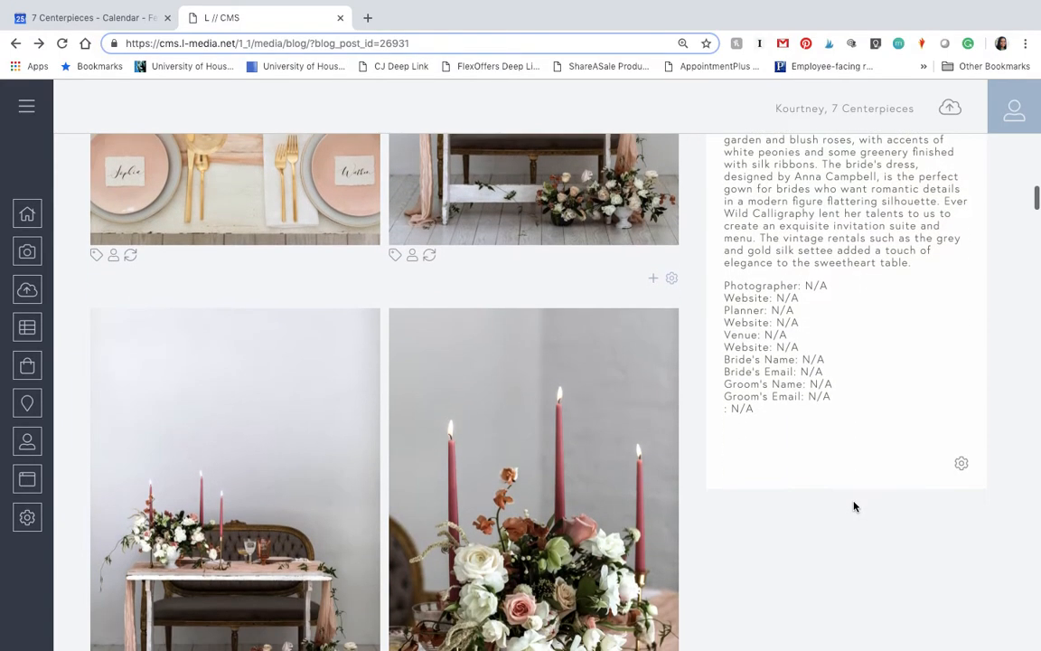
scroll(853, 504, up, 6)
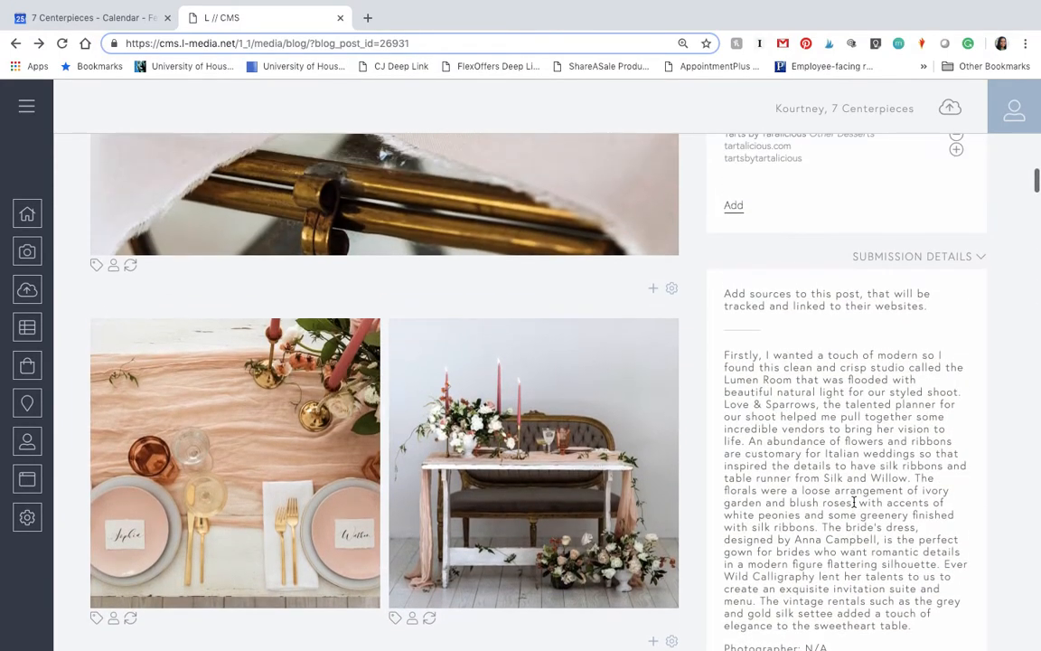
scroll(853, 503, down, 2)
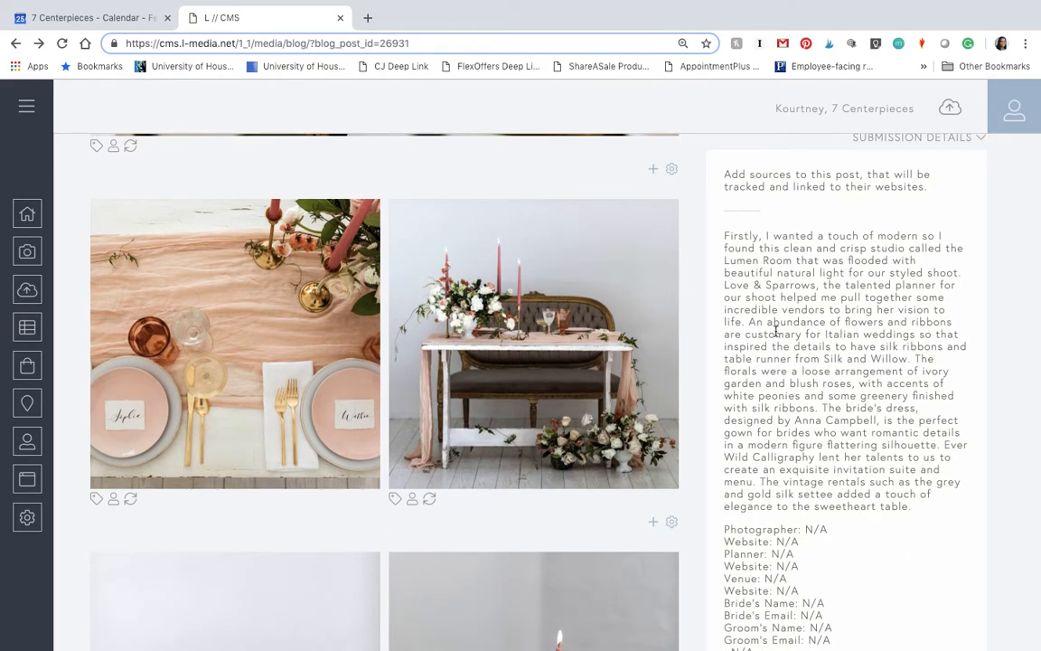
drag(726, 235, 926, 506)
key(ctrl+c)
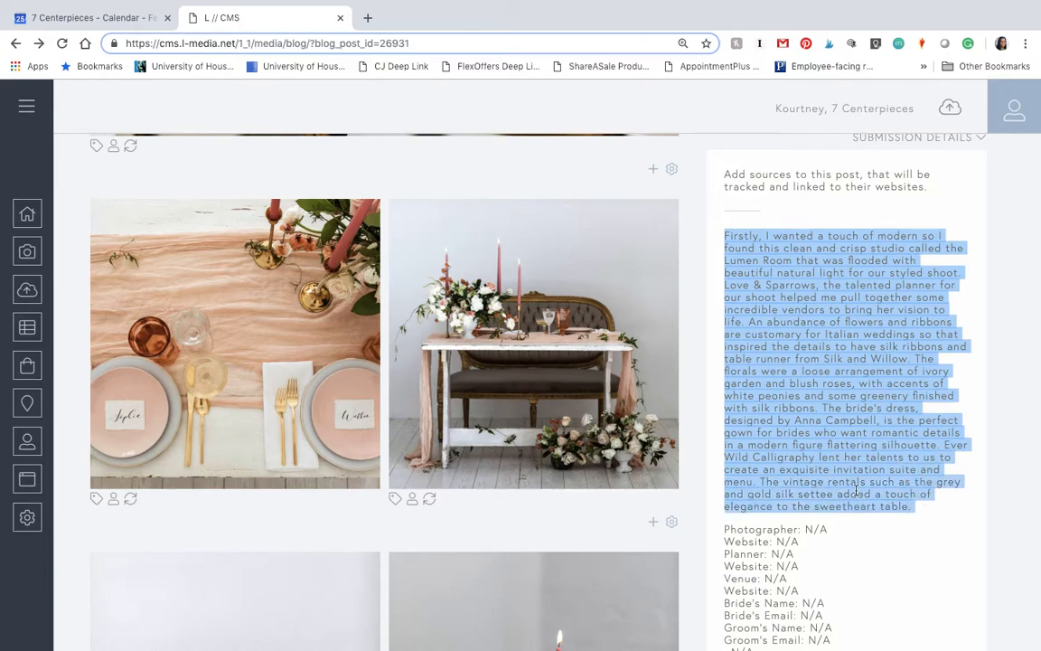
click(864, 567)
Step: Add a new text element below the last photos at the end of the blog post
scroll(863, 569, down, 3)
scroll(863, 569, down, 10)
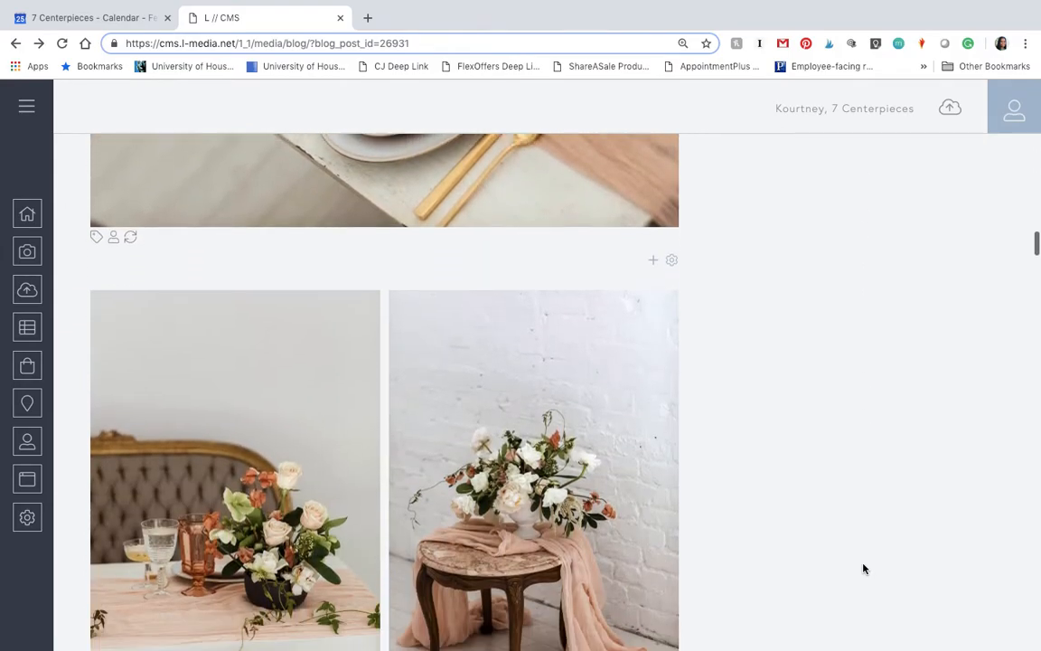
scroll(863, 568, down, 10)
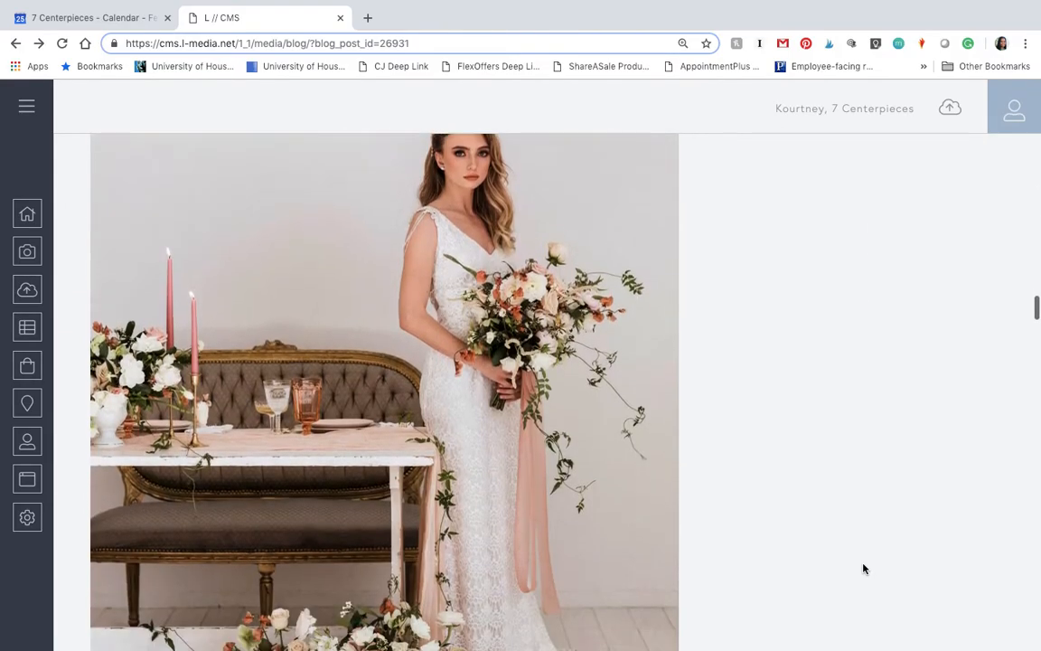
scroll(863, 568, down, 15)
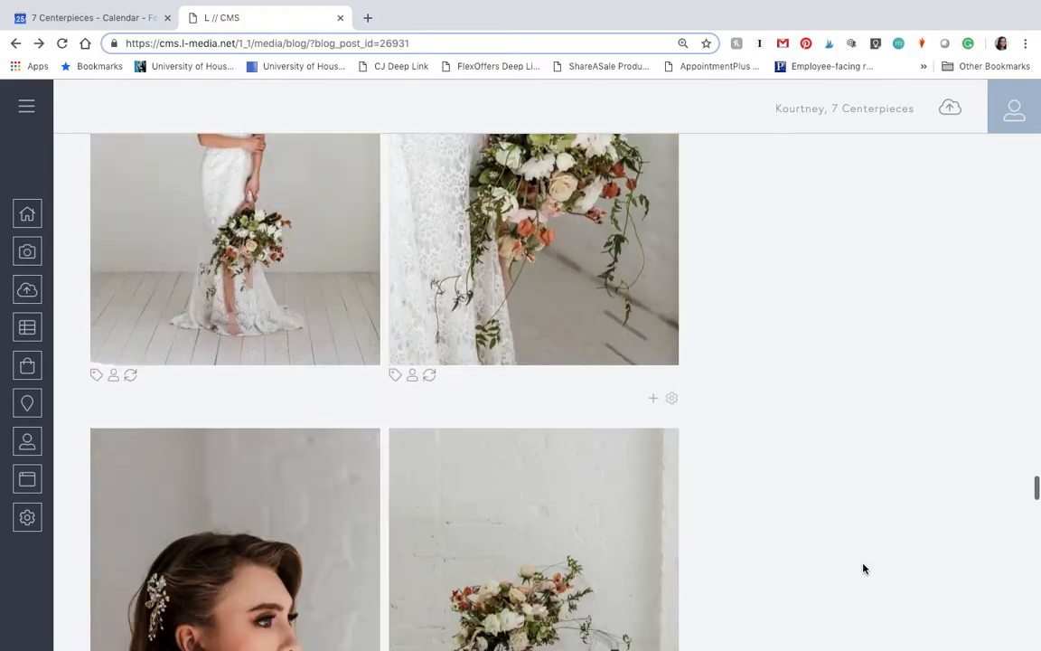
scroll(863, 569, down, 15)
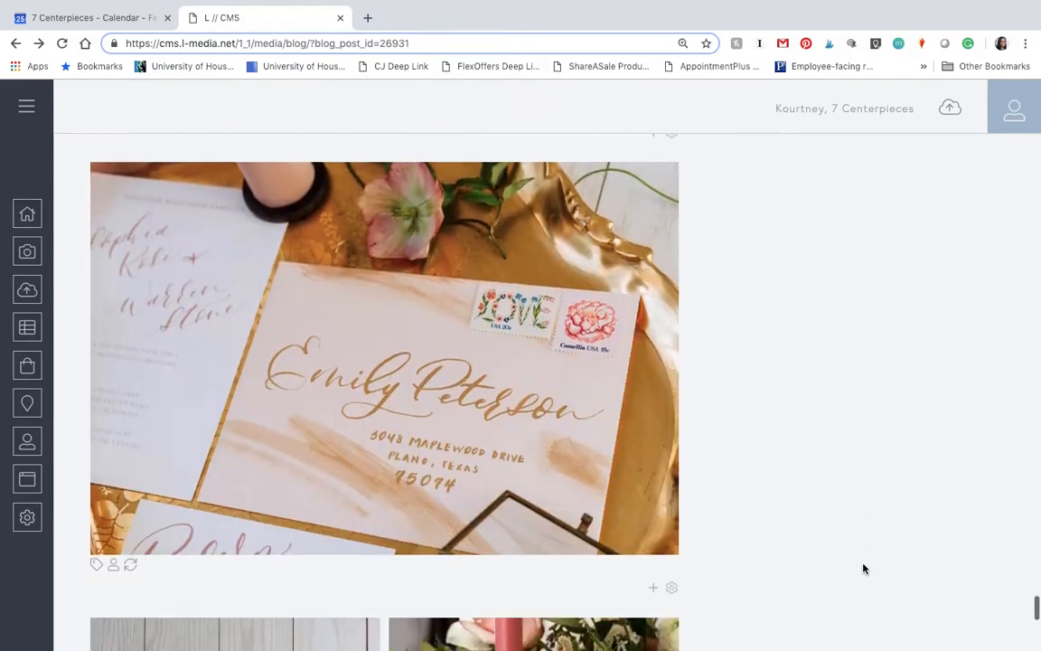
scroll(863, 568, down, 5)
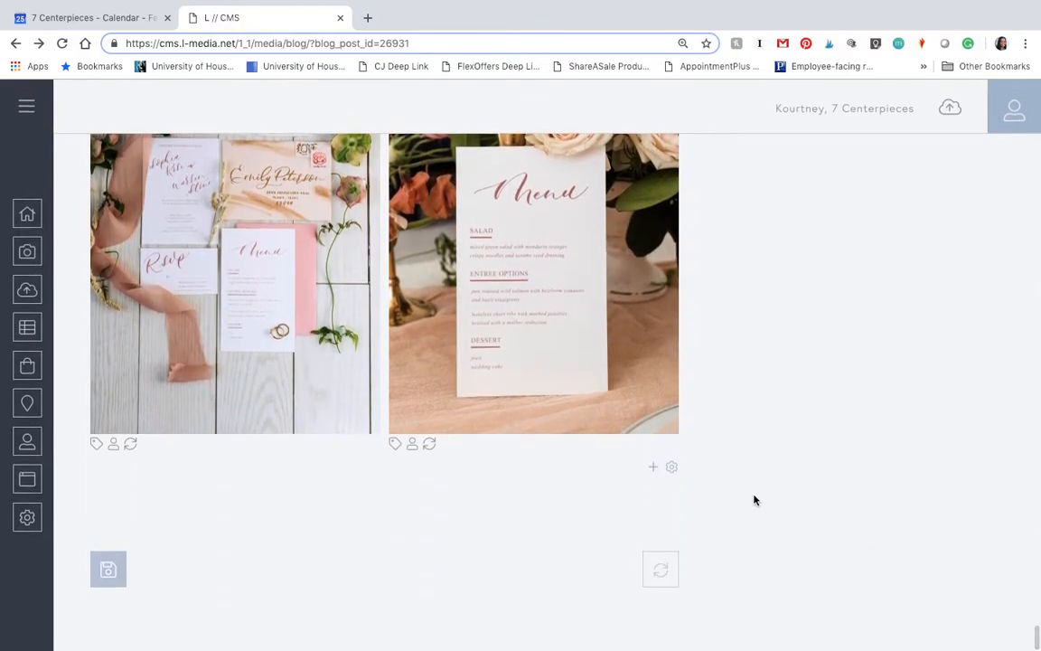
click(654, 469)
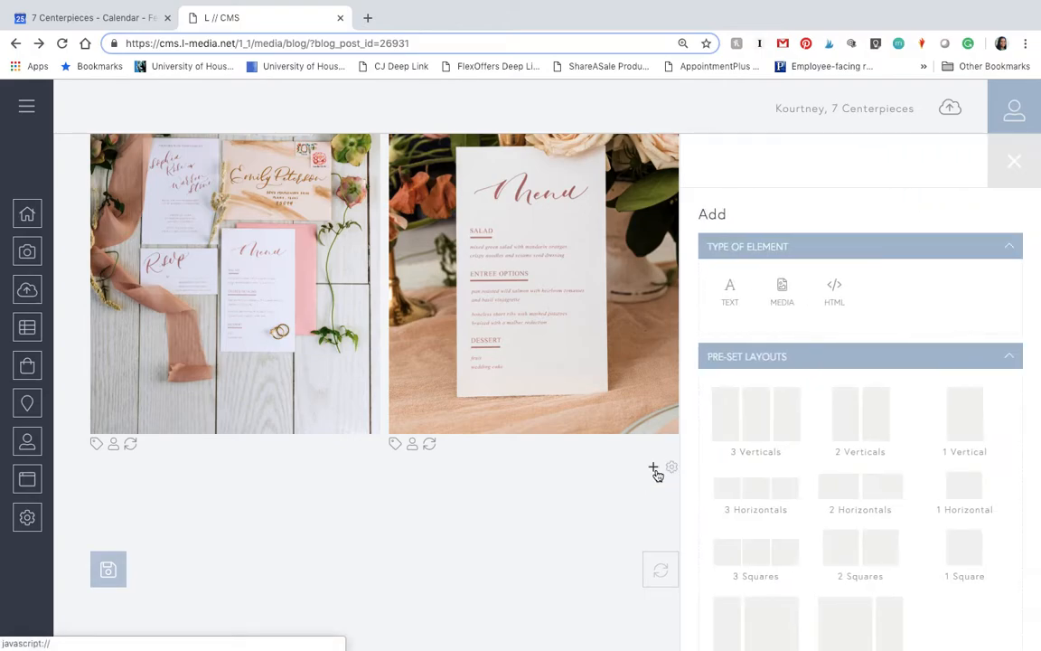
click(729, 306)
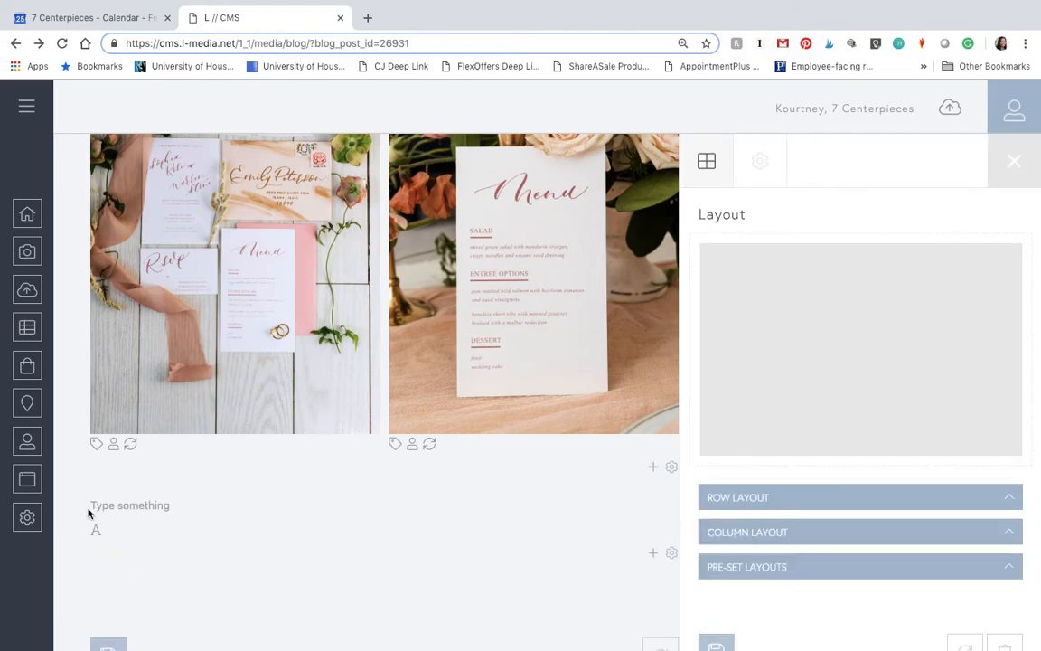
Step: Paste the copied "Firstly, I wanted a touch of modern" paragraph into the new text element and save it
click(93, 506)
key(ctrl+v)
scroll(335, 544, down, 3)
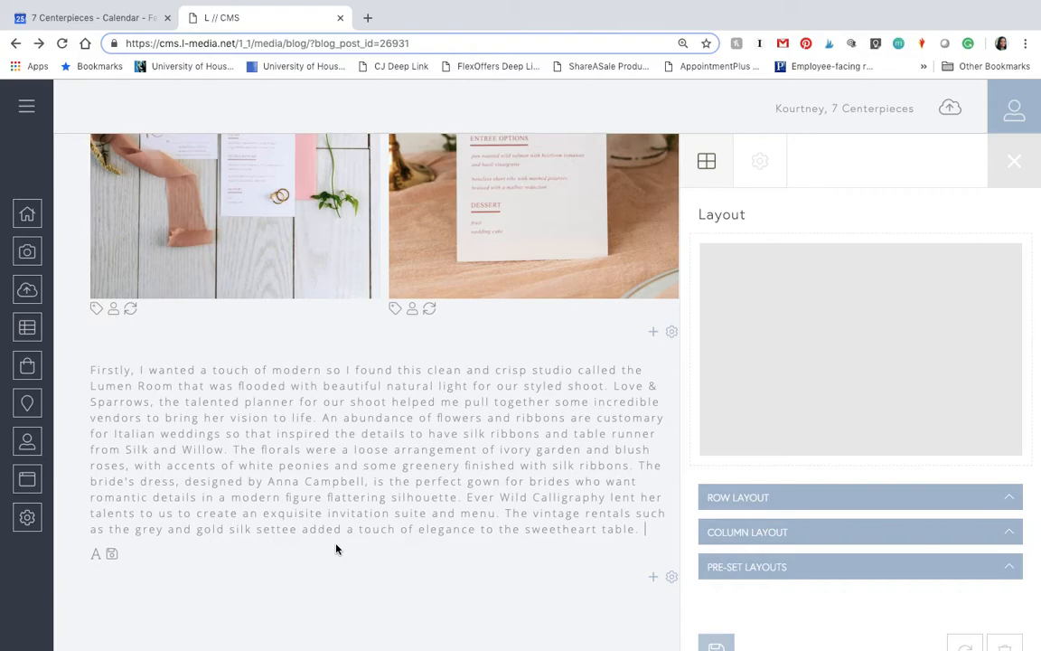
click(113, 556)
Step: Add a blank line above the closing paragraph, introduce it with "From Hubert Huy Photography..." directly before "Firstly", and save the text
click(92, 371)
key(Return)
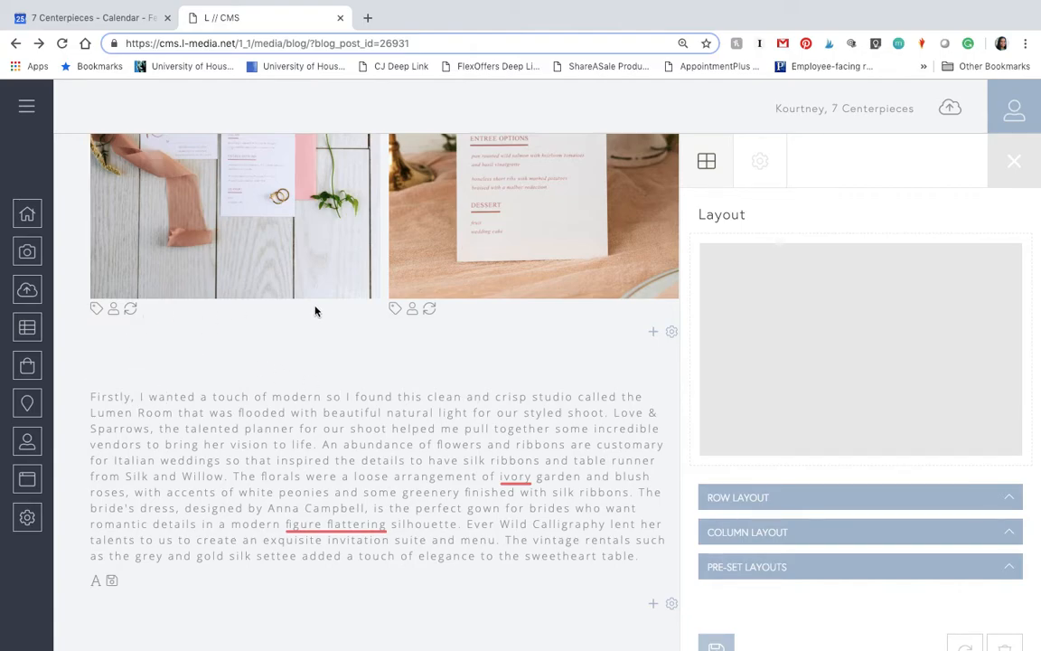
click(155, 346)
click(114, 585)
text(From )
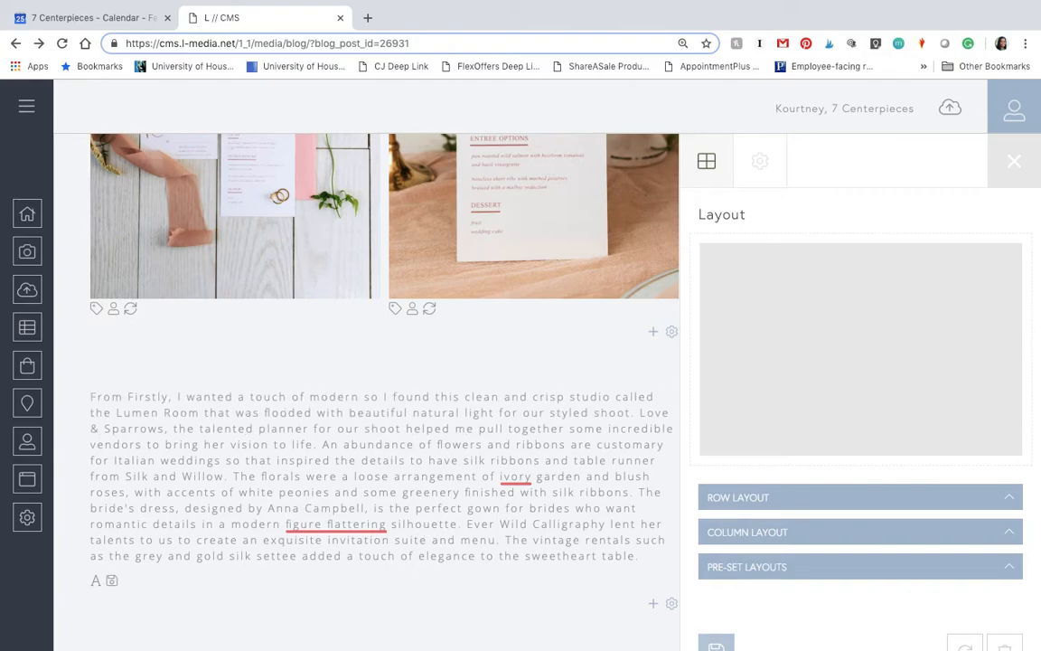
text(Huber)
text(y)
key(BackSpace)
key(BackSpace)
text(t)
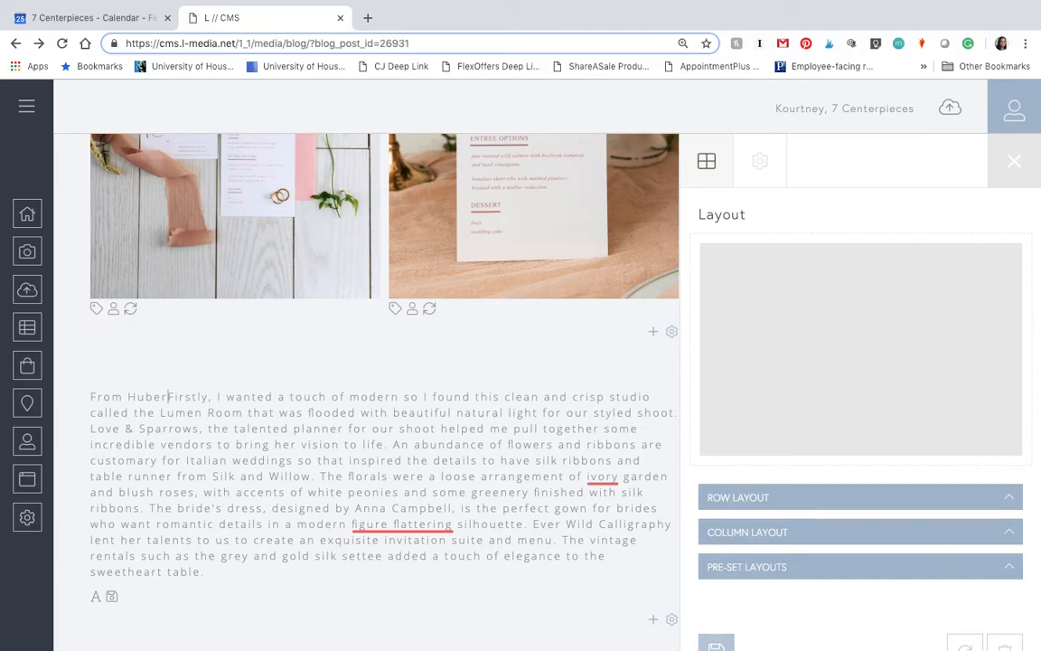
text(Huy Photography)
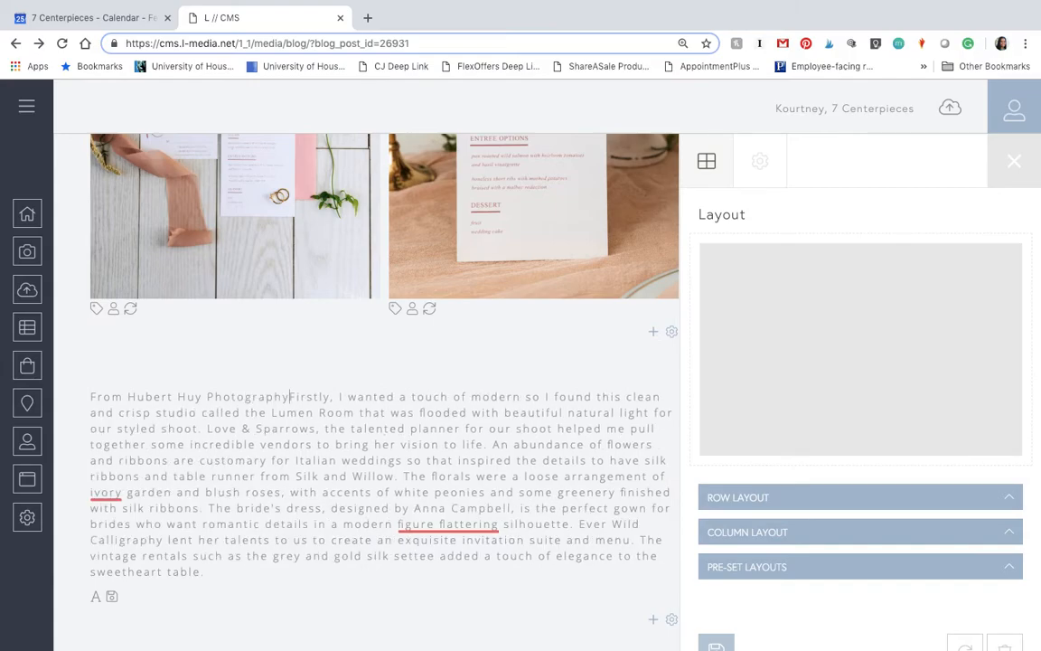
text(...)
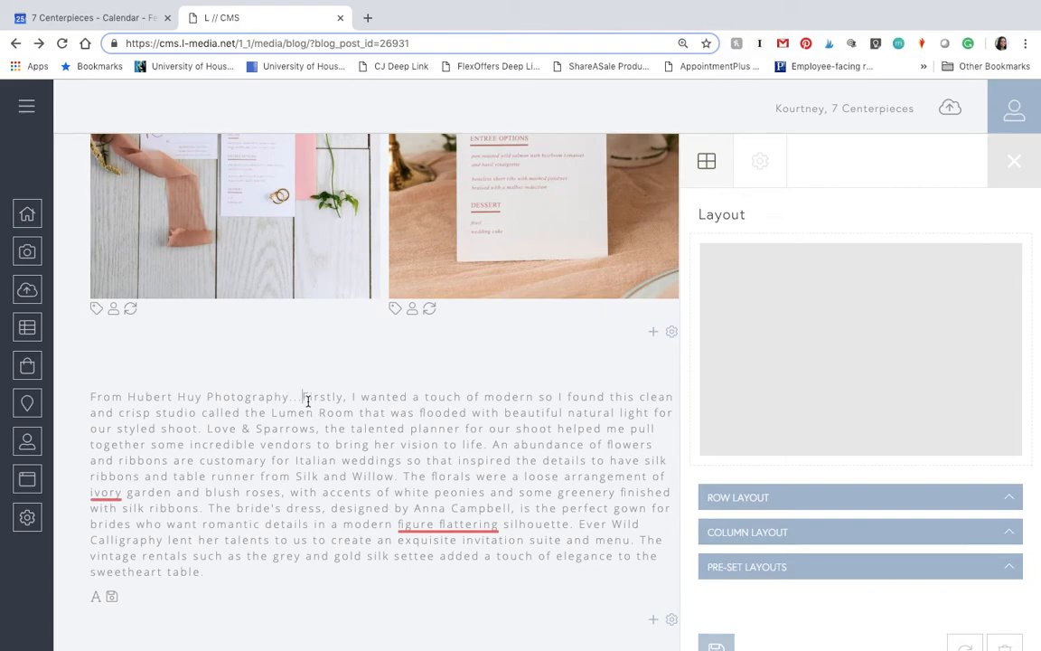
click(113, 600)
Step: Italicize the closing paragraph from "Firstly" to its end, save the text, and close the layout settings
drag(303, 397, 204, 568)
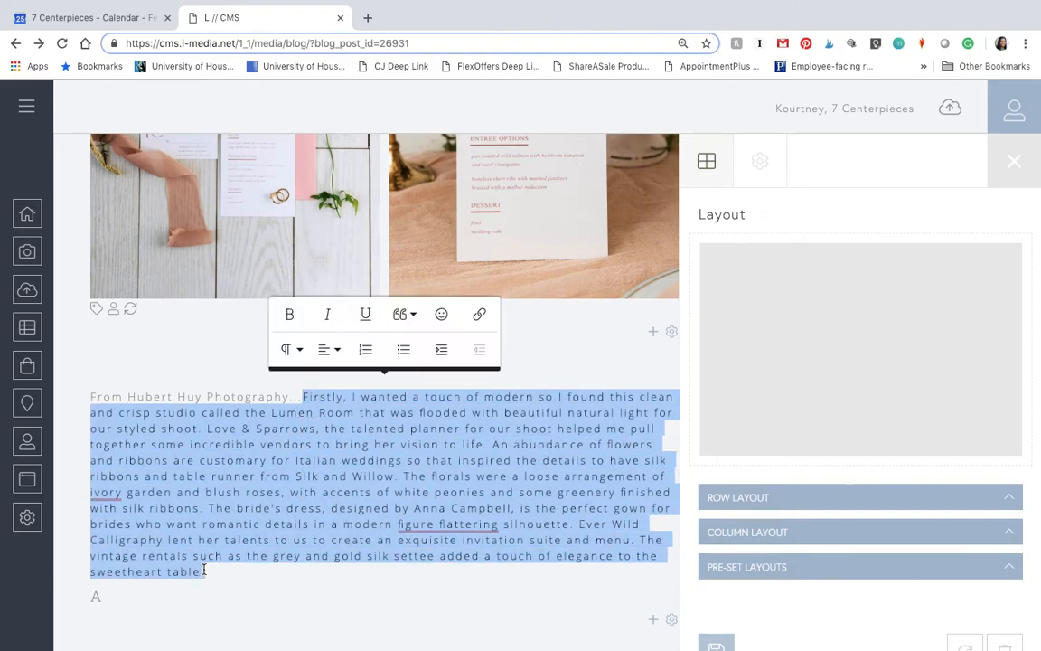
click(330, 318)
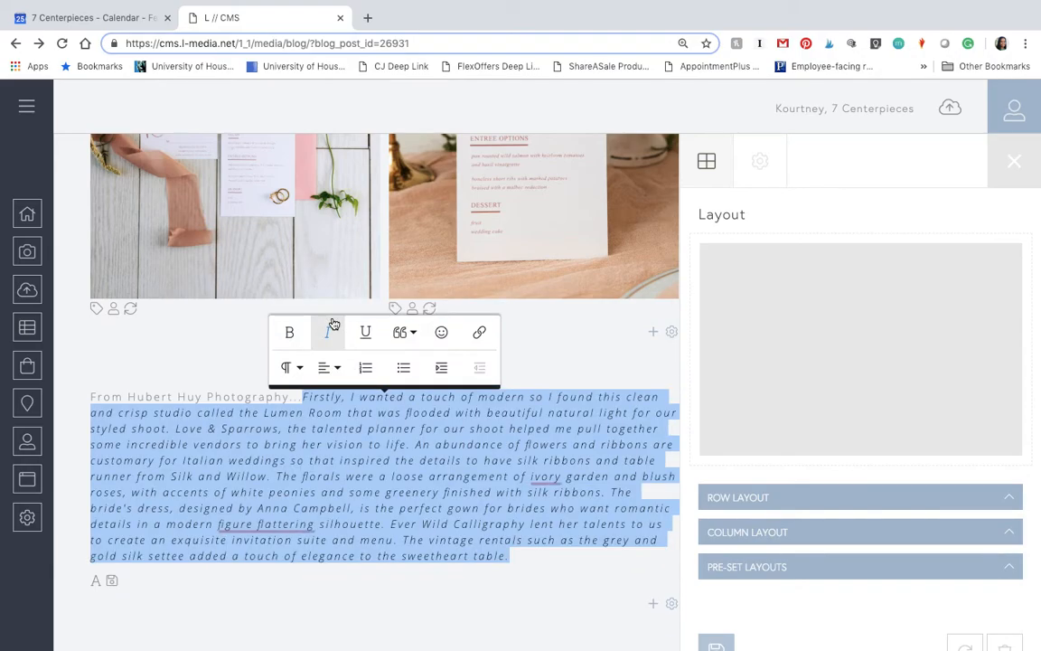
click(346, 481)
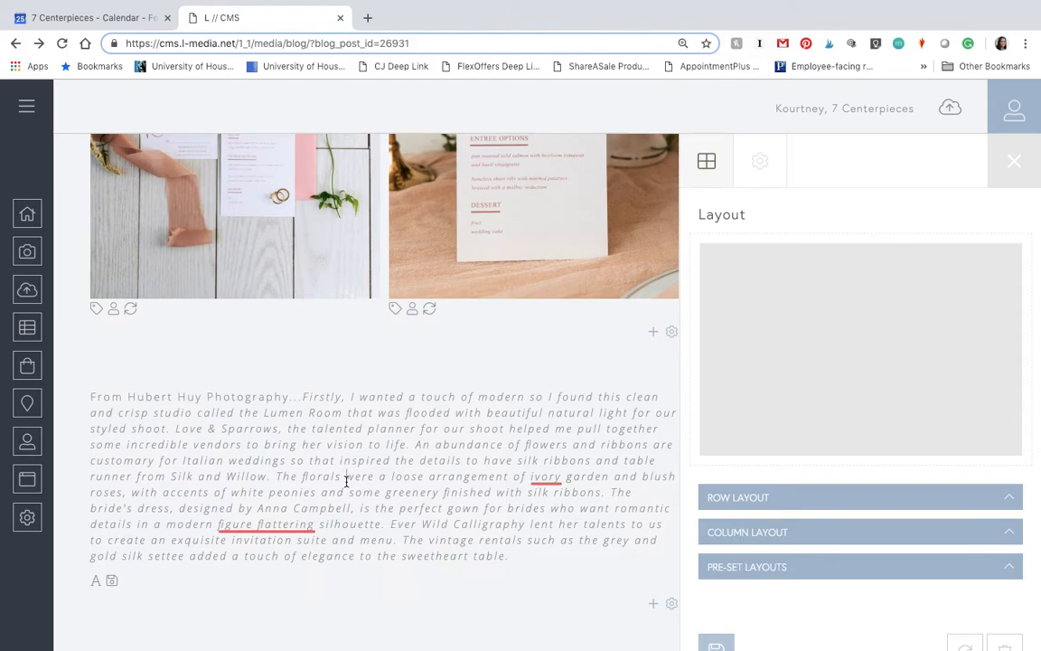
click(112, 581)
click(1013, 166)
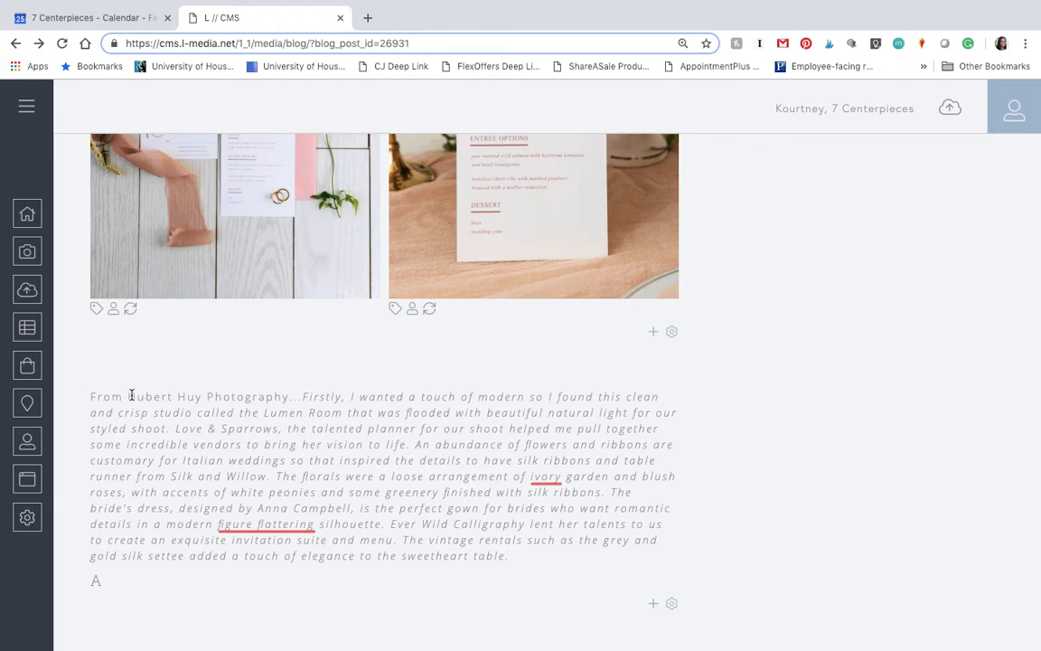
Step: Copy "Hubert Huy Photography" from the closing text and search the web for it in a new browser tab
drag(132, 395, 290, 399)
key(ctrl+c)
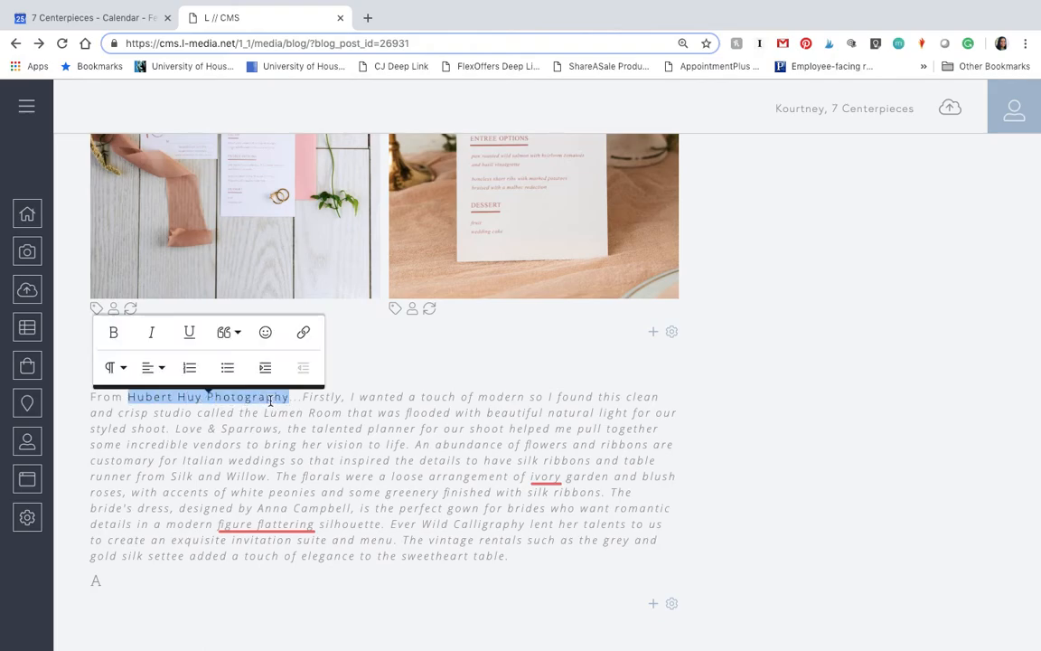
click(336, 460)
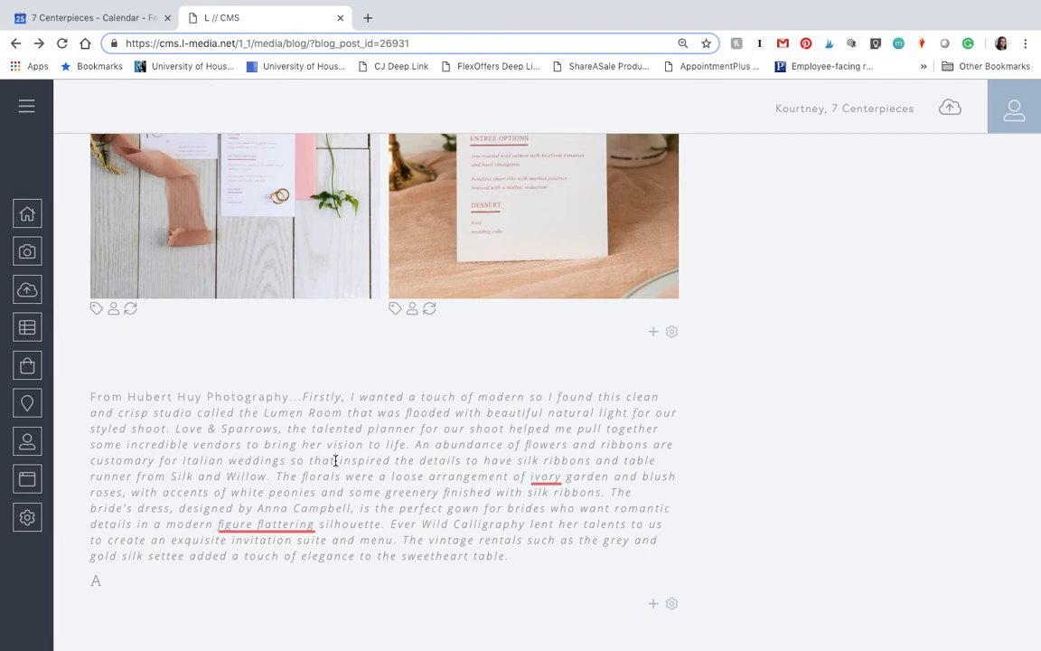
click(367, 18)
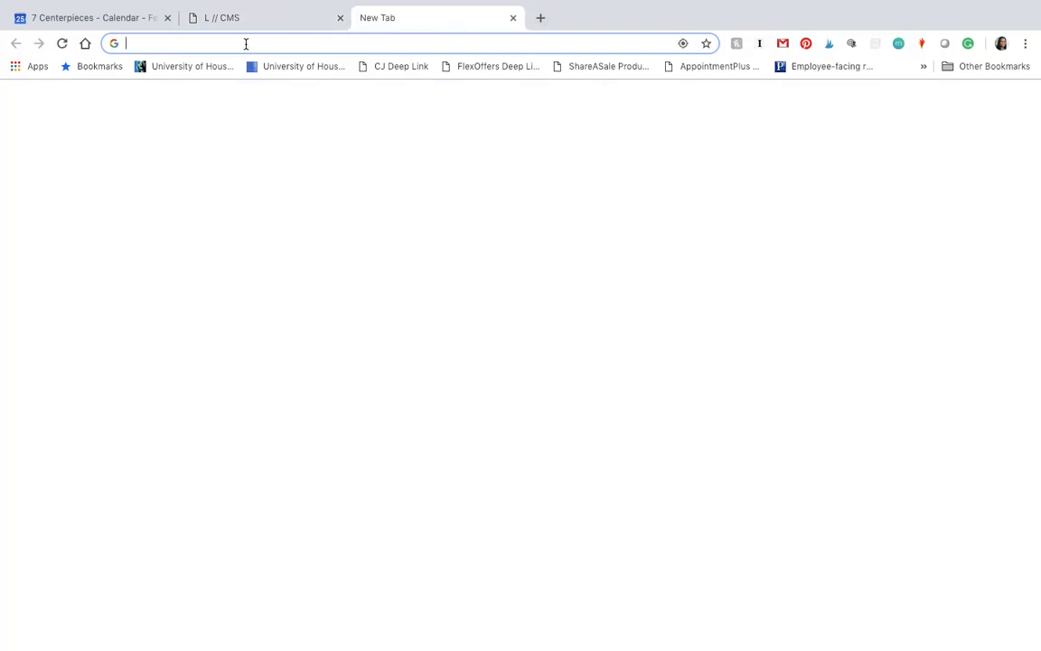
key(ctrl+v)
key(Return)
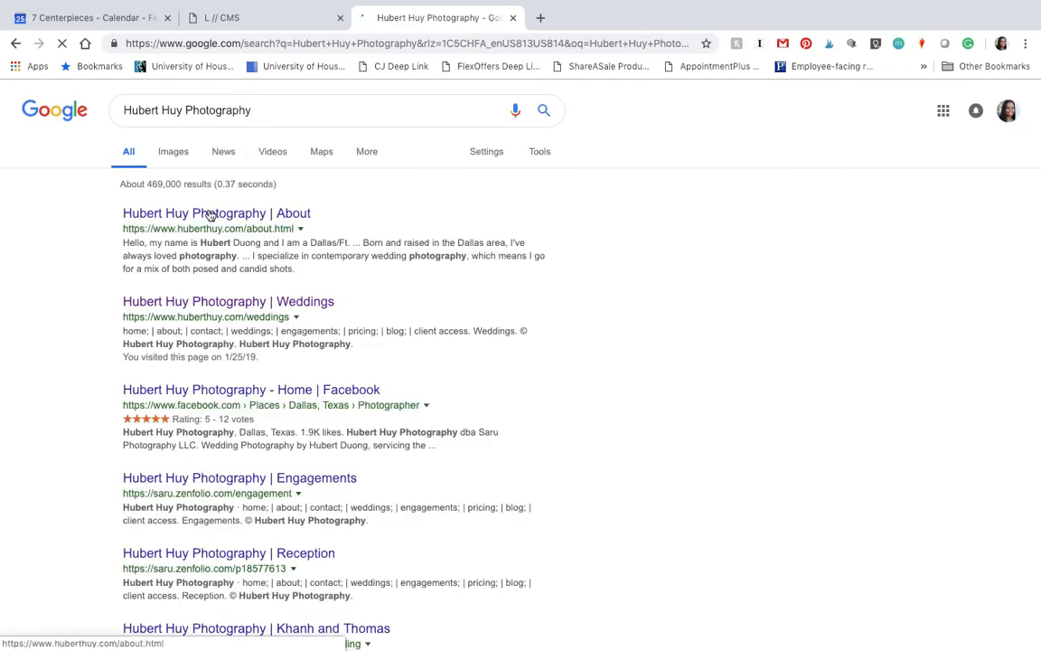
Step: Open the Hubert Huy Photography website's home page and copy its web address
click(161, 217)
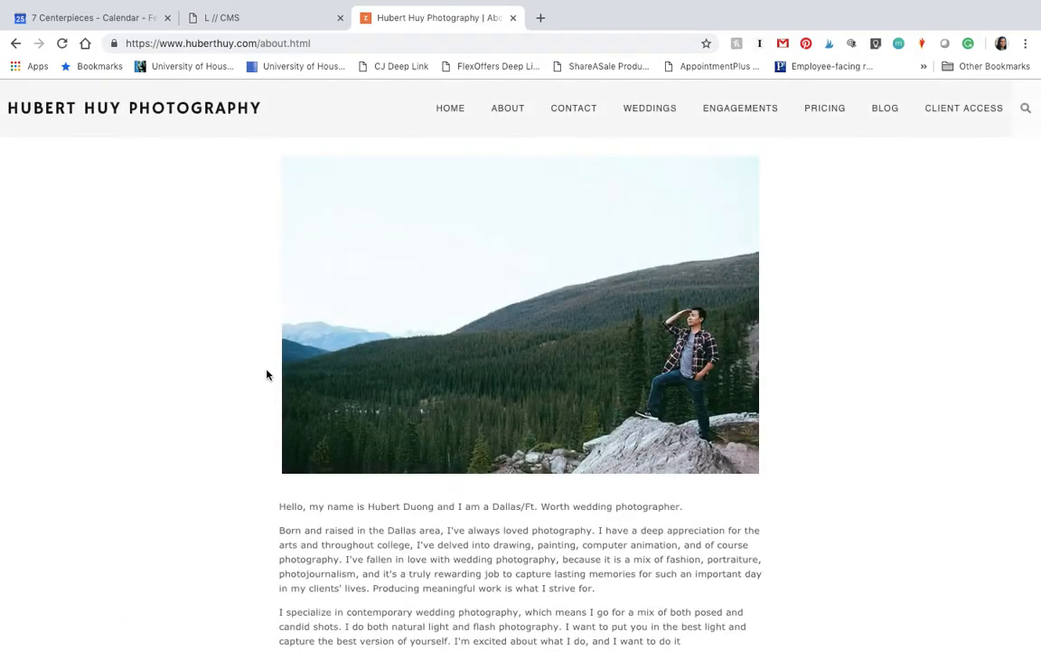
click(447, 115)
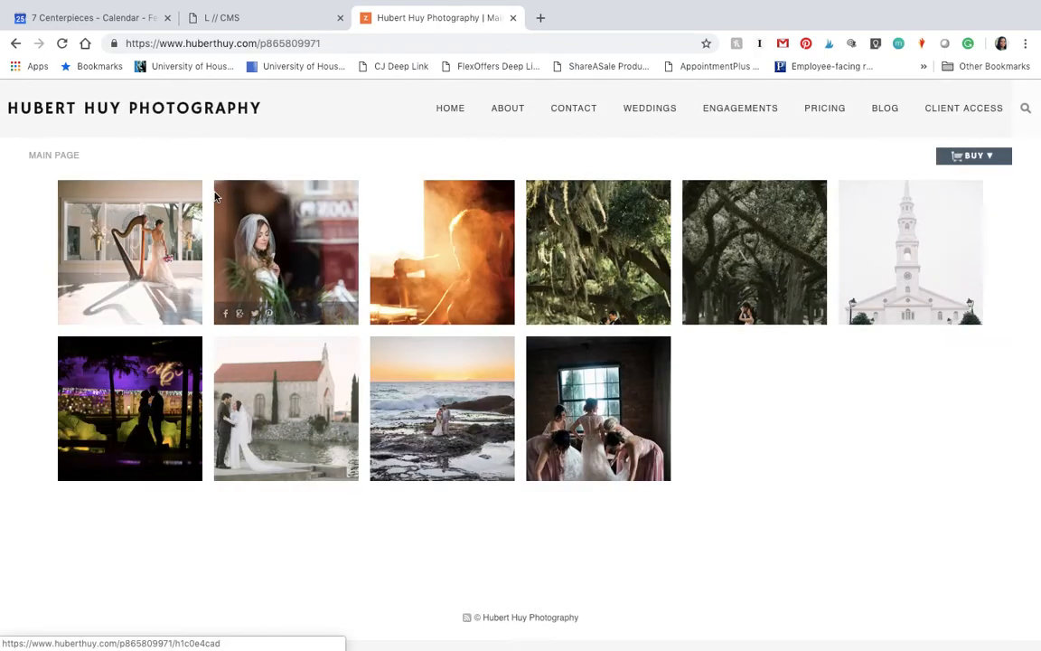
click(211, 45)
key(super+c)
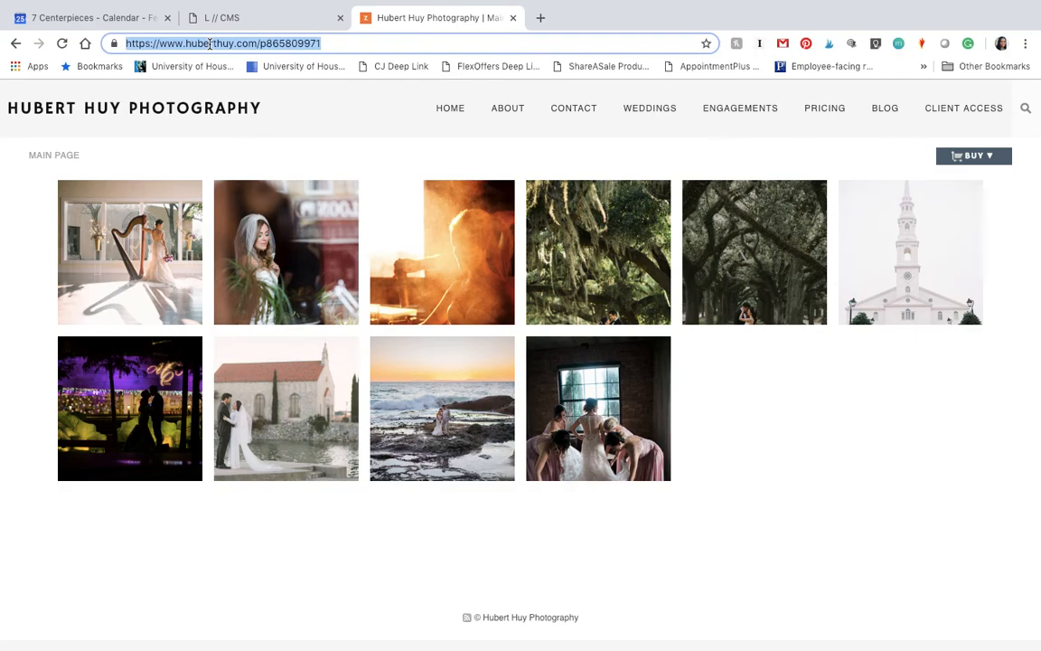
click(222, 19)
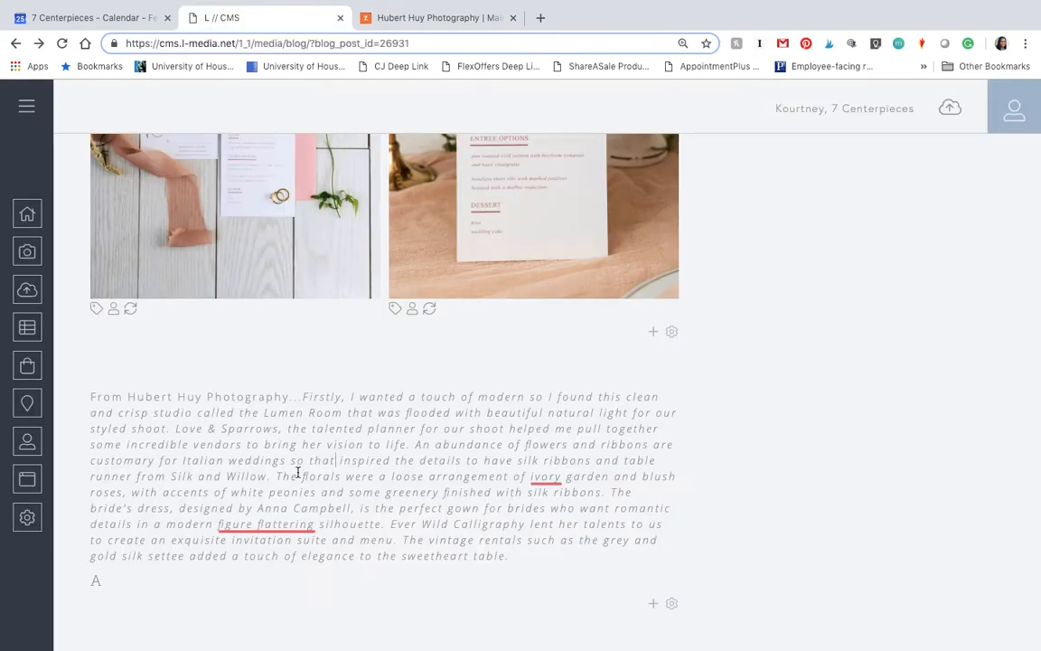
drag(128, 398, 289, 396)
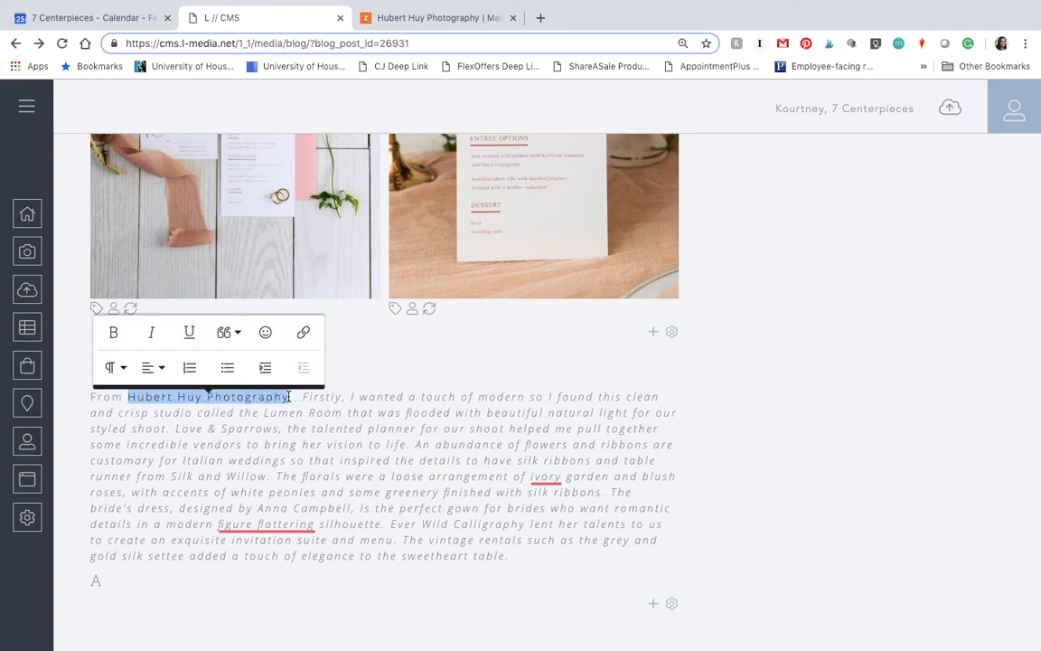
click(305, 336)
key(super+v)
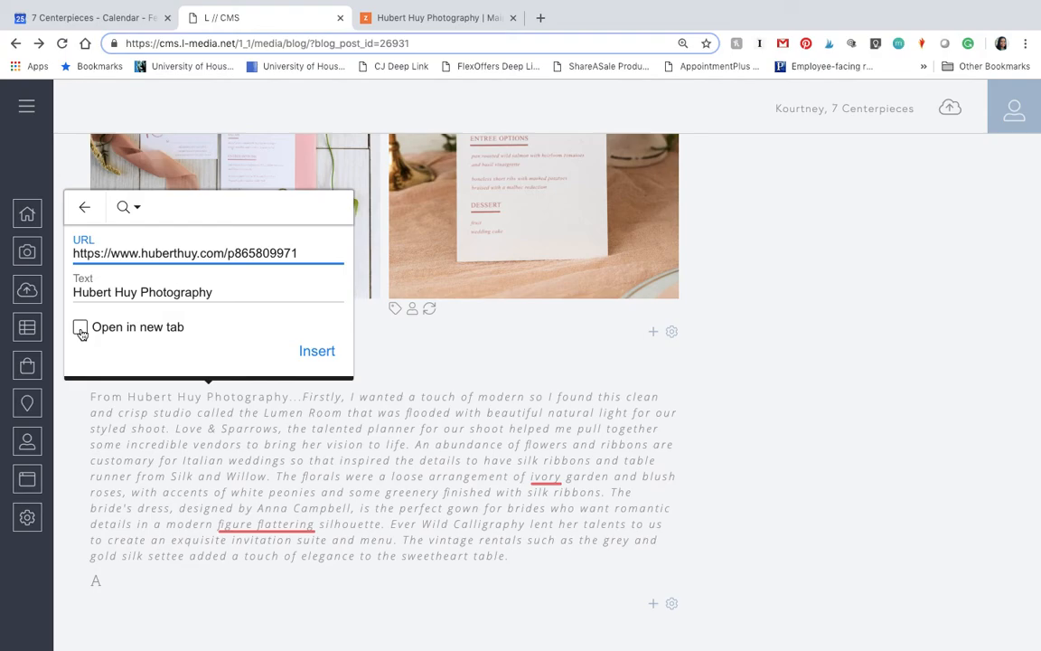
click(80, 329)
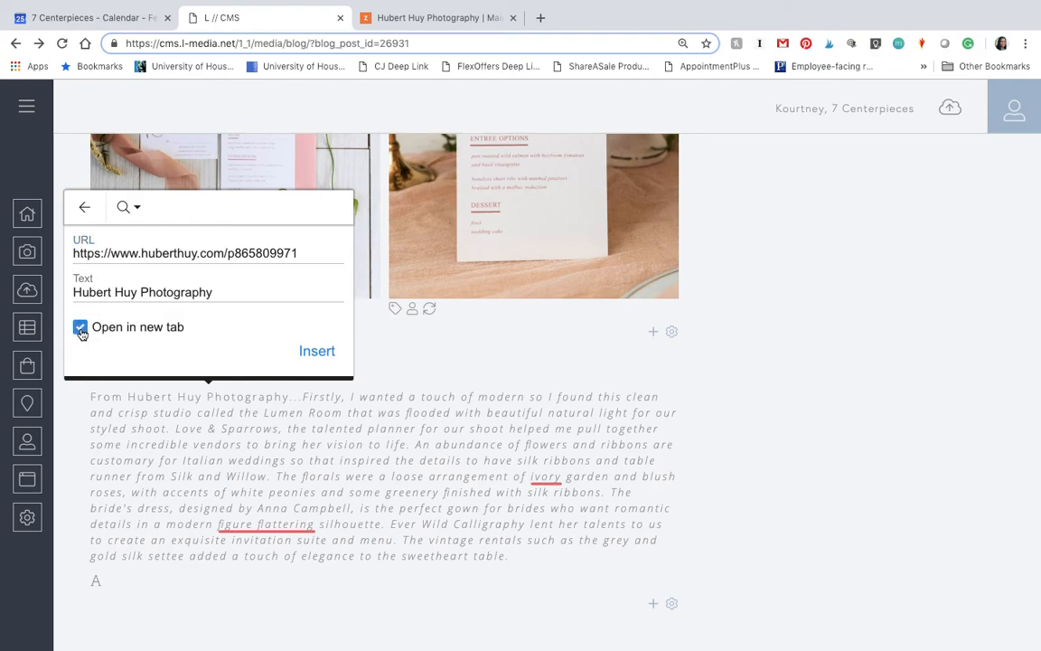
click(318, 352)
click(327, 426)
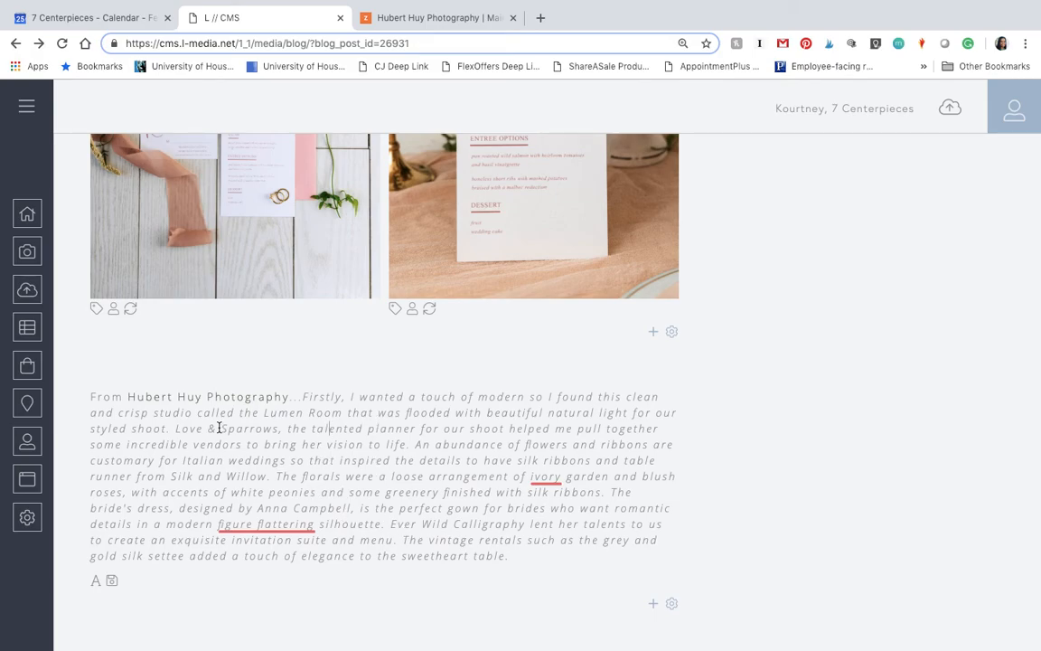
drag(176, 428, 278, 428)
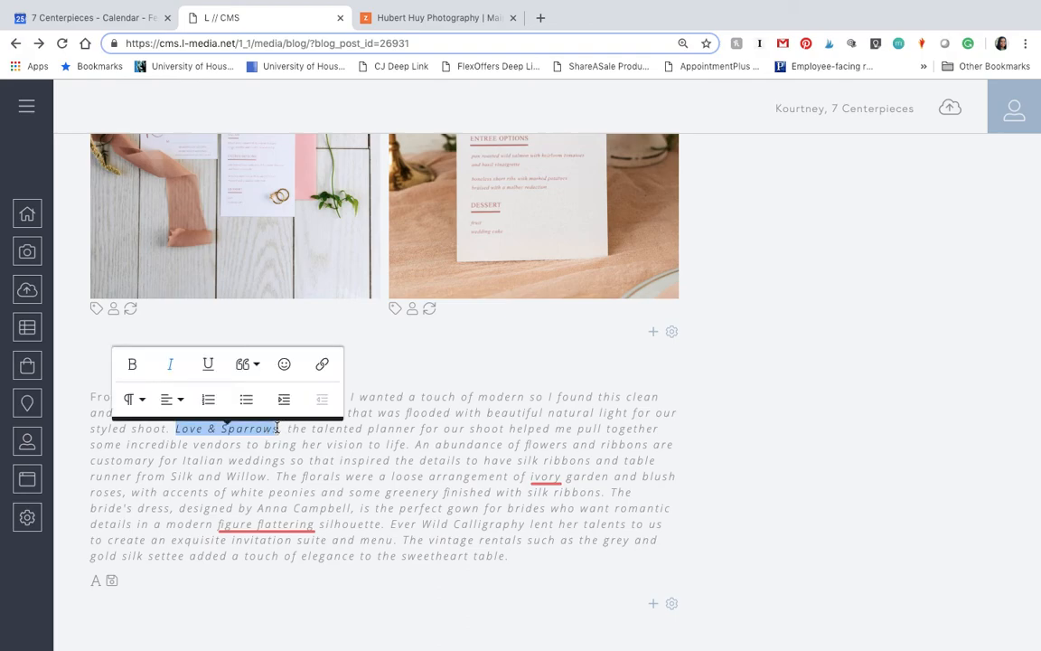
click(362, 476)
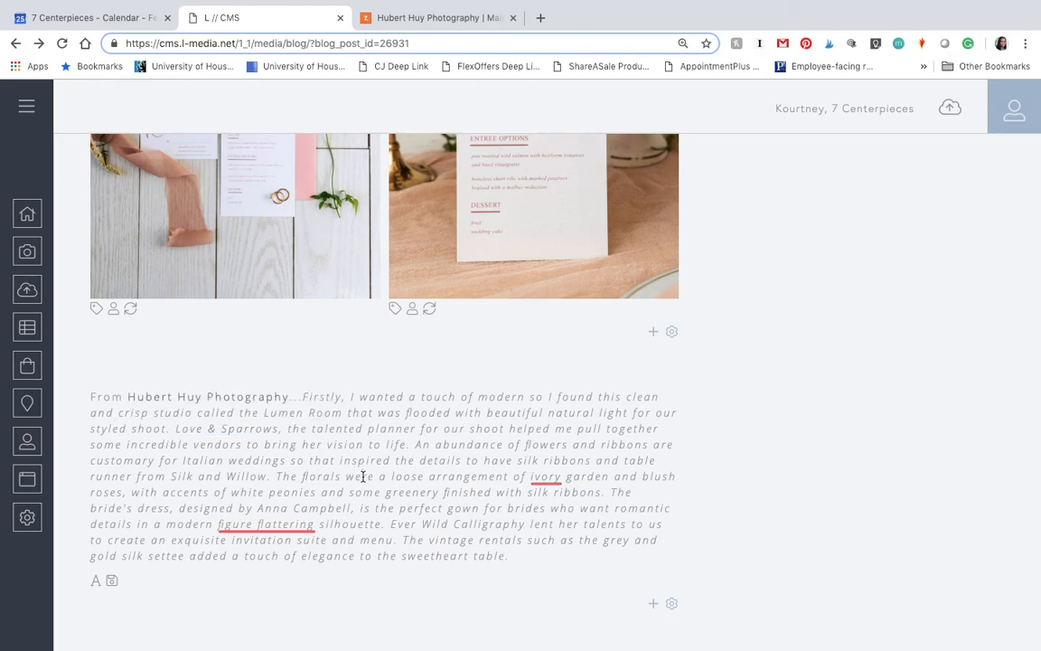